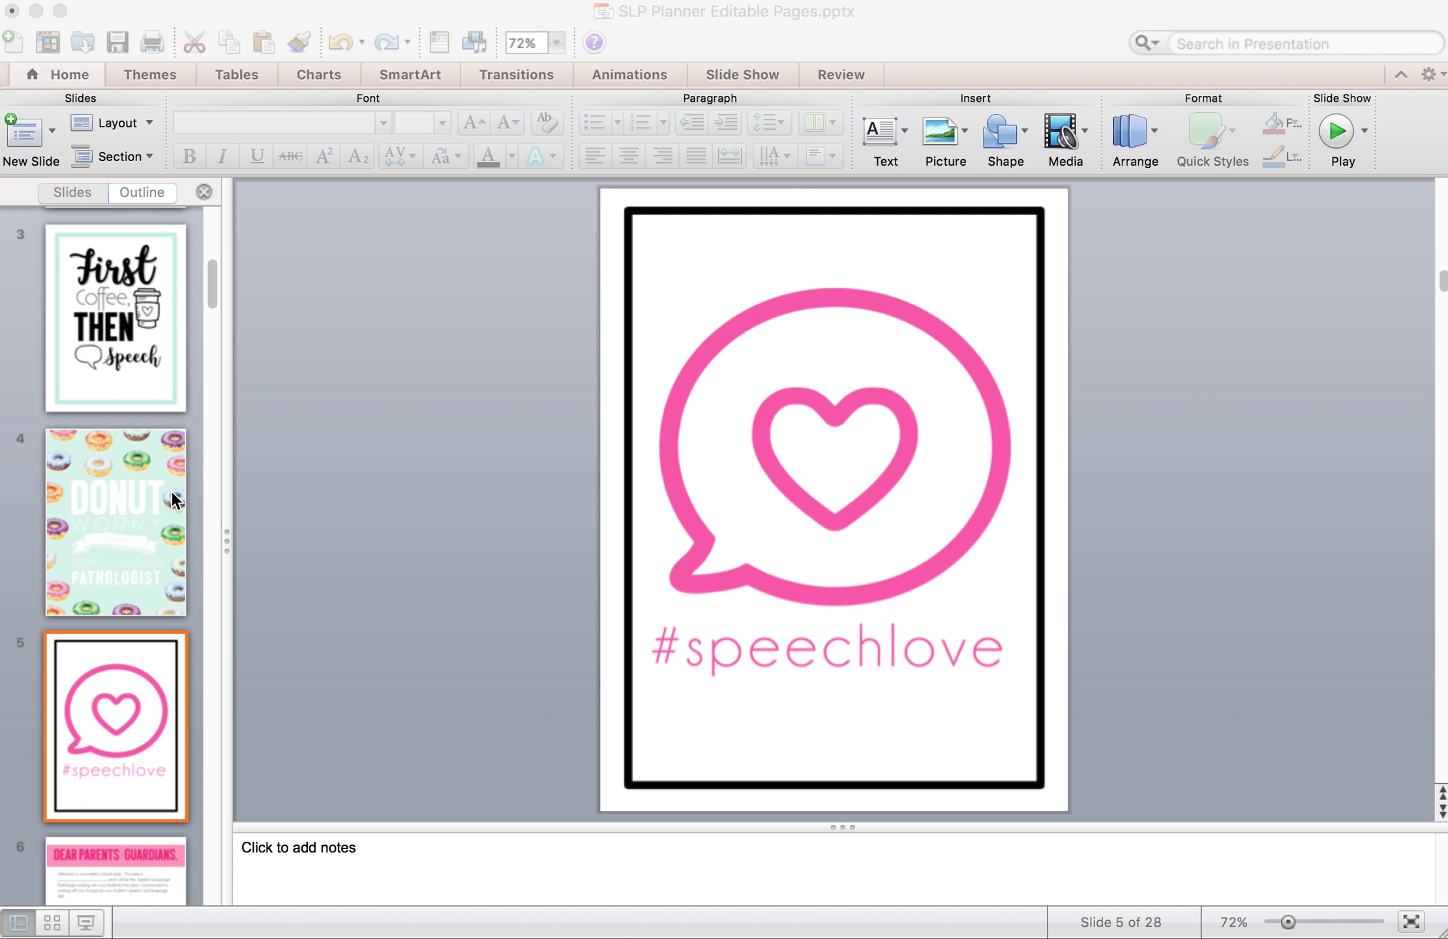
Step: Move back through the thumbnails to slide 1, the 'Speech Therapy Organization and Data' cover
left_click(144, 576)
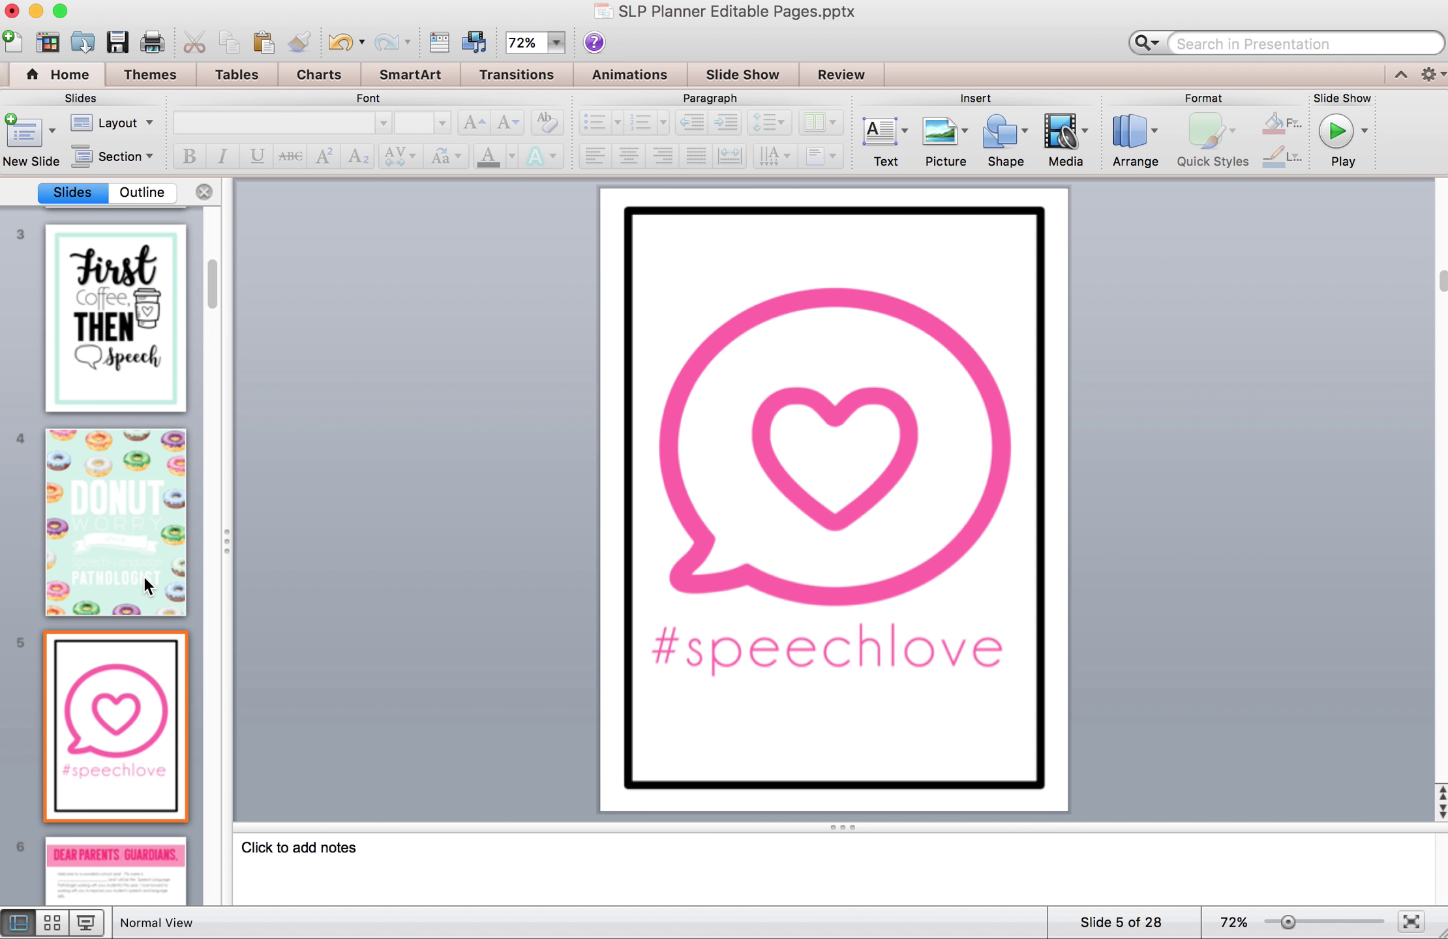
left_click(144, 576)
left_click(138, 374)
scroll(139, 377, "up", 3)
left_click(139, 377)
scroll(139, 377, "up", 2)
left_click(139, 375)
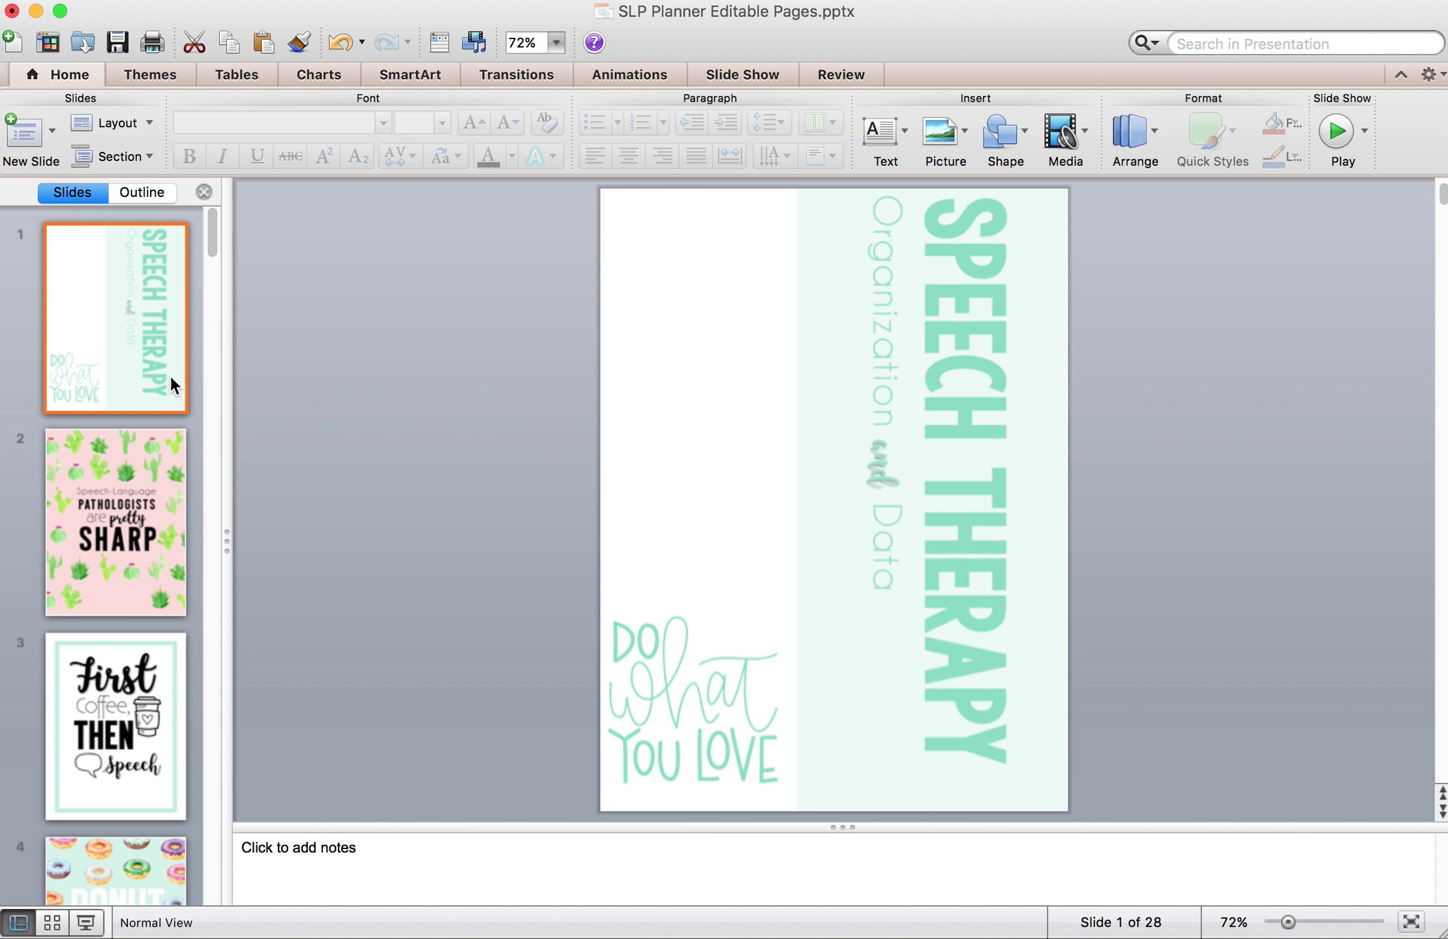
left_click(897, 160)
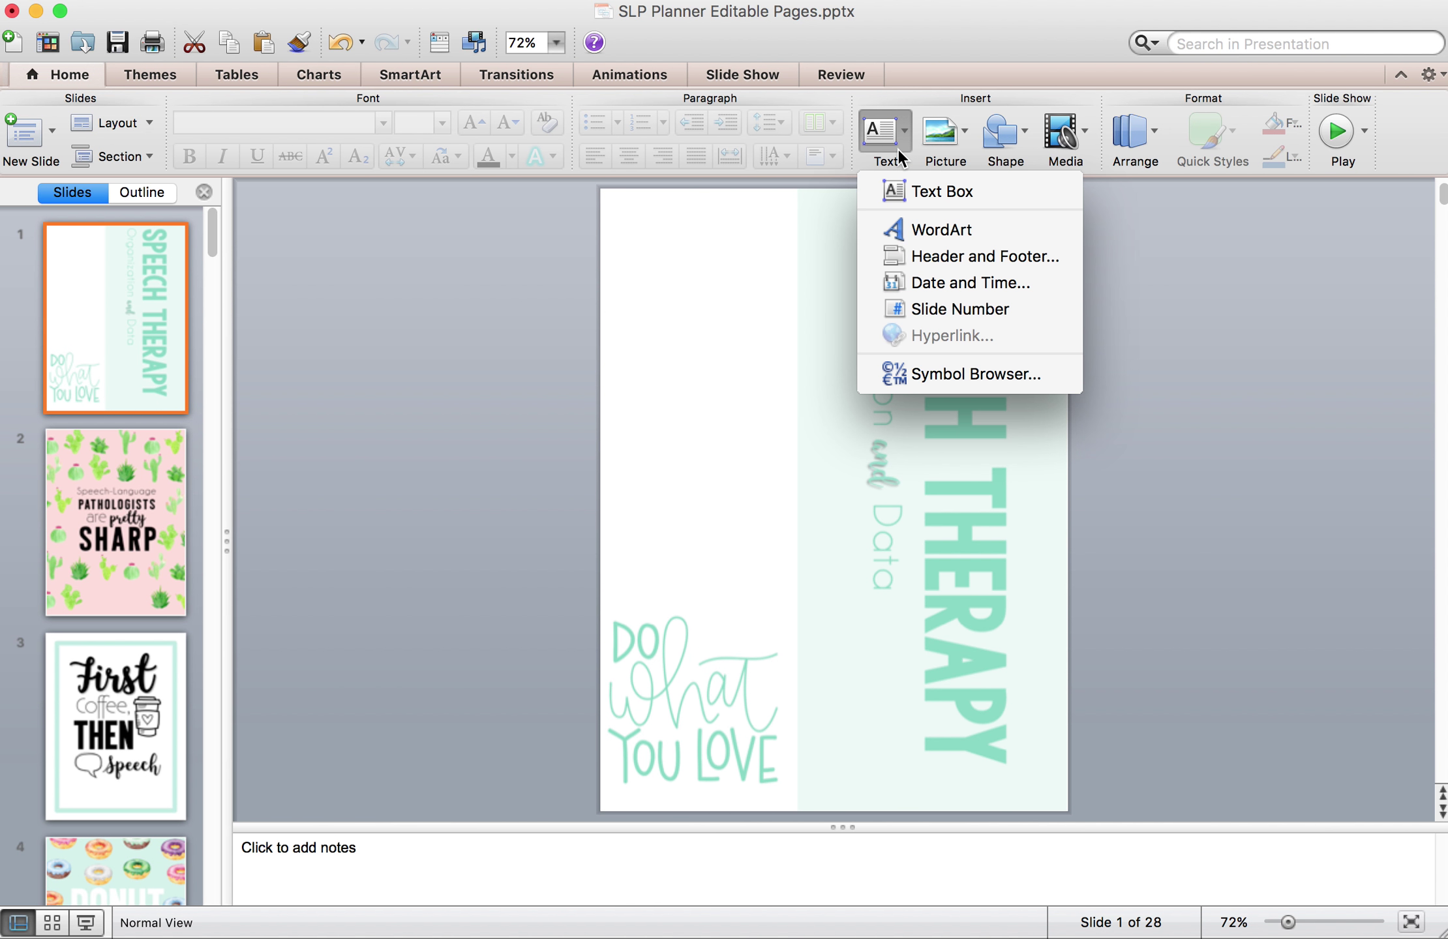
left_click(970, 194)
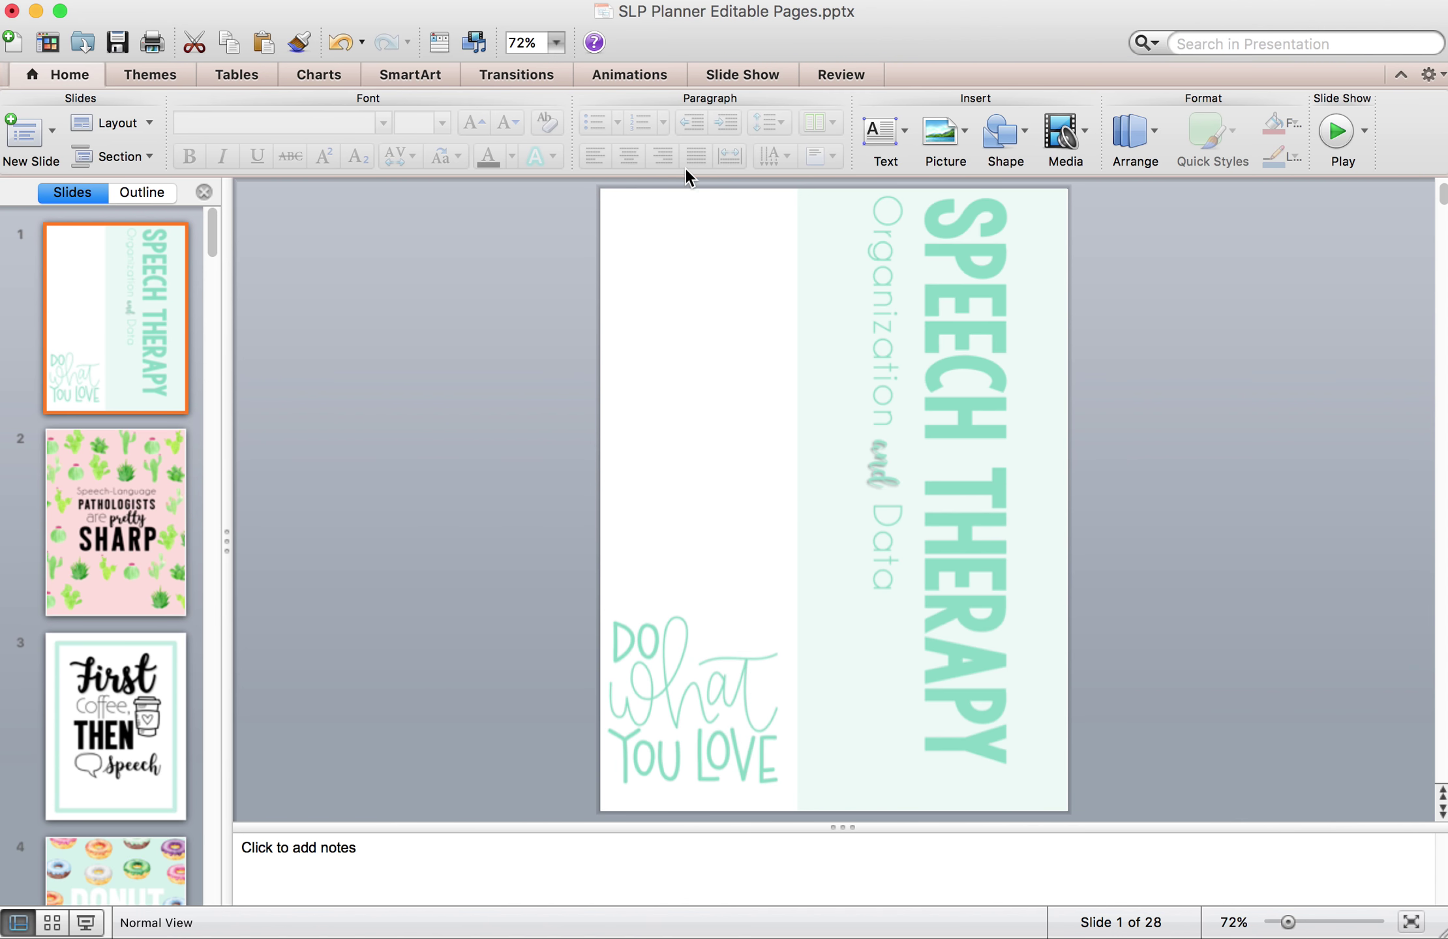
left_click_drag(600, 195, 835, 242)
type("you")
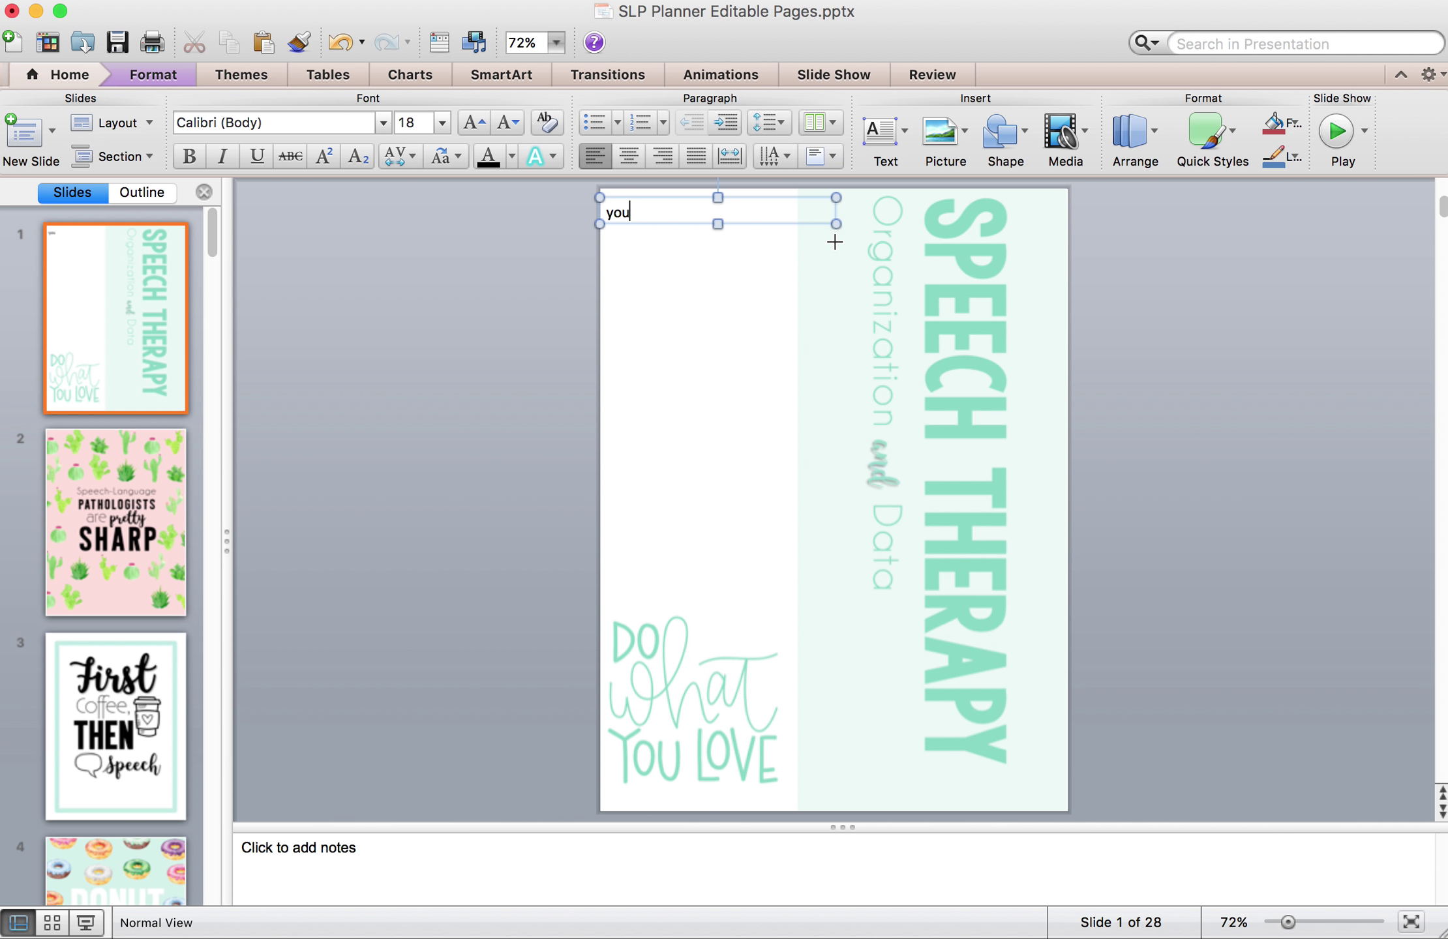
type("r name")
left_click_drag(768, 216, 808, 440)
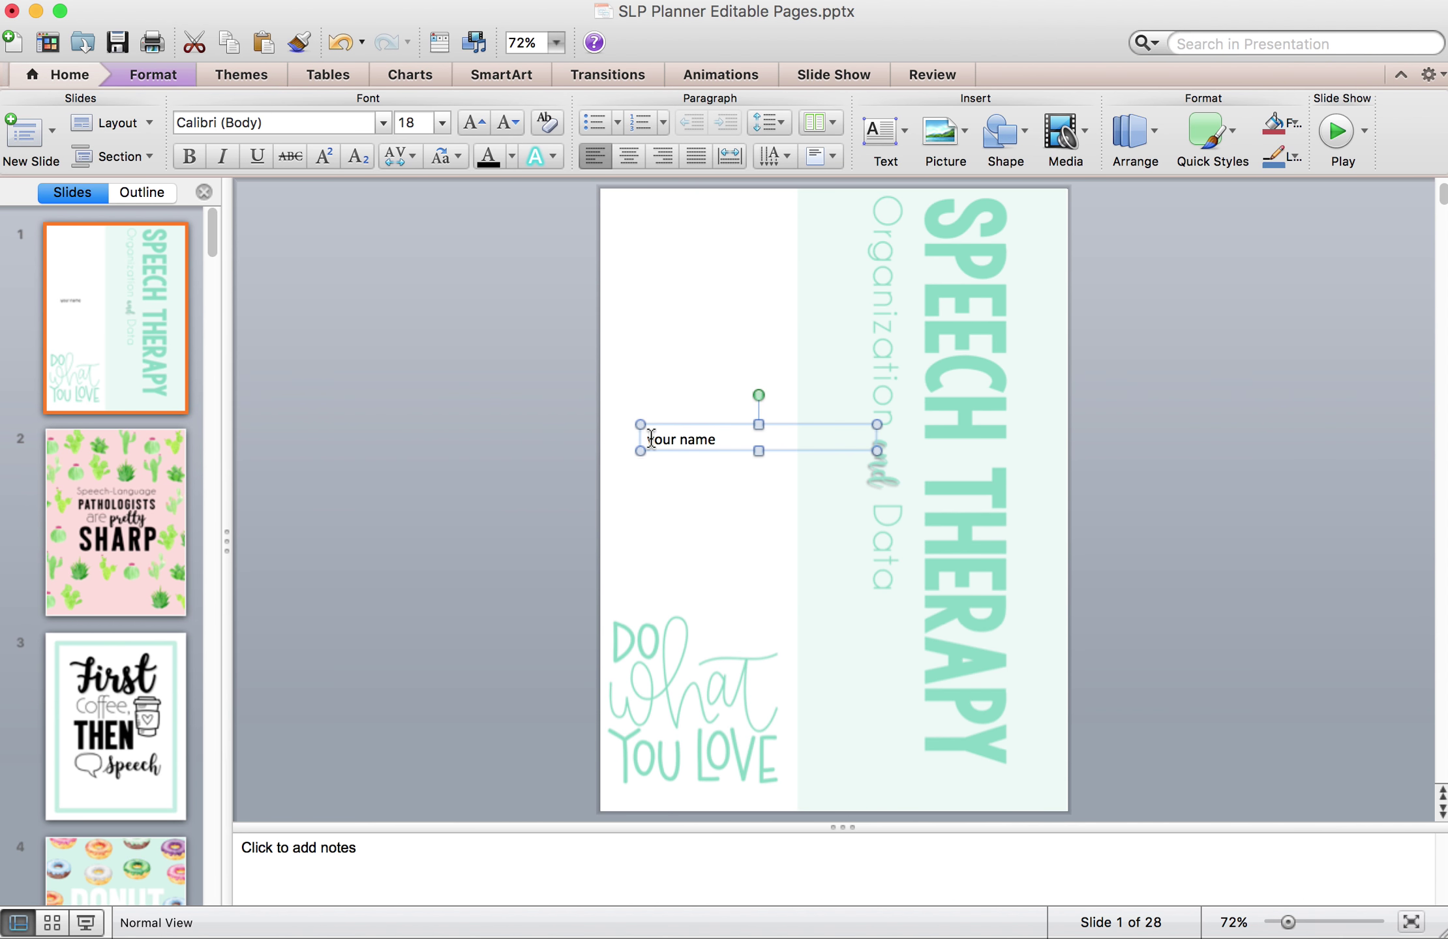
left_click_drag(648, 439, 732, 439)
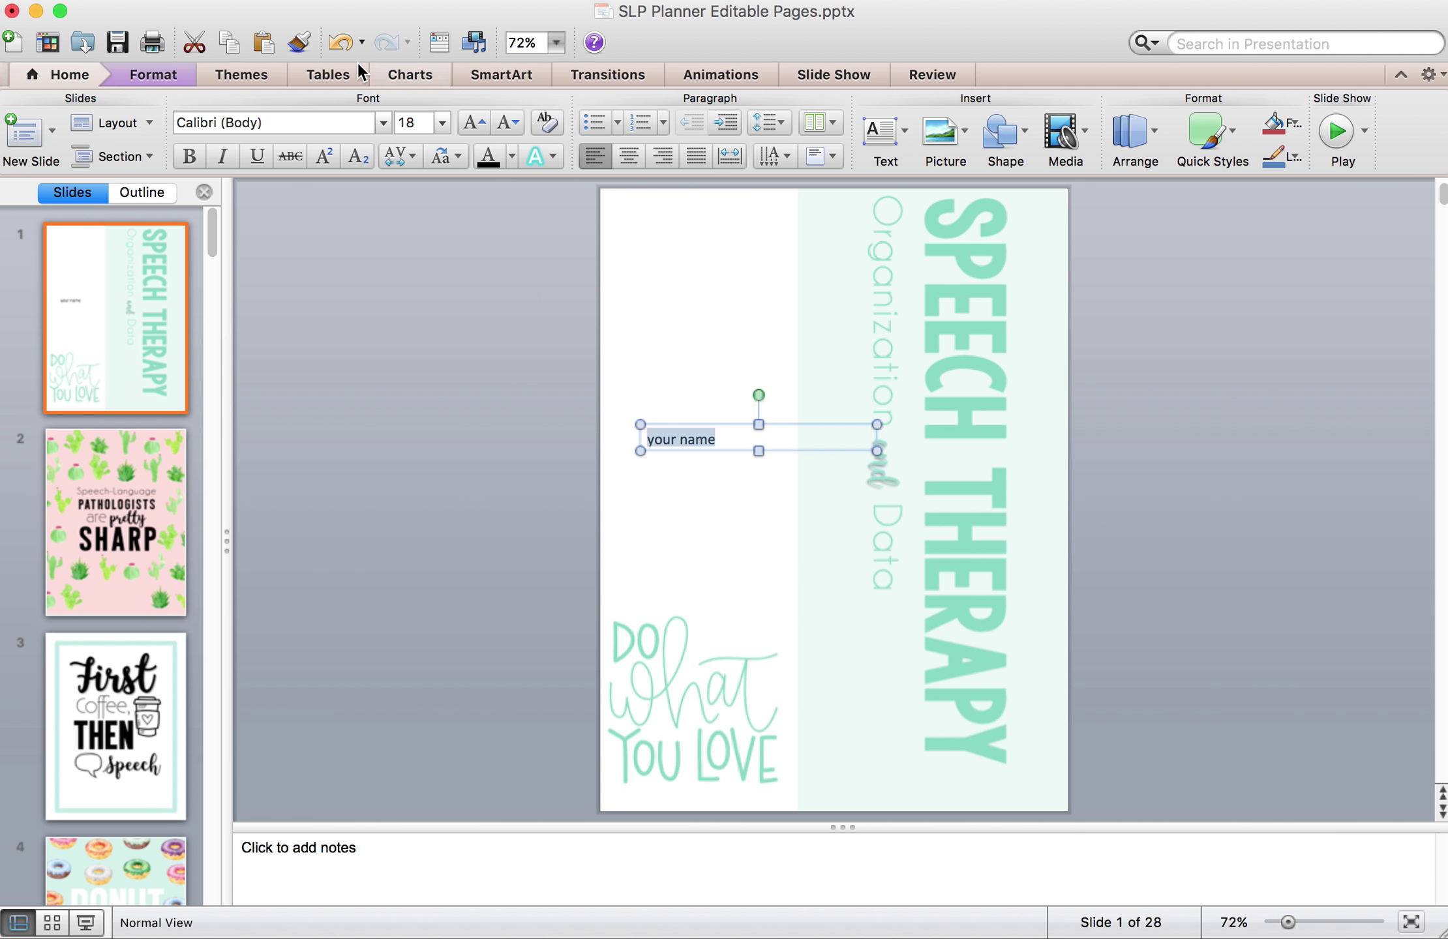
left_click(384, 123)
scroll(374, 318, "down", 4)
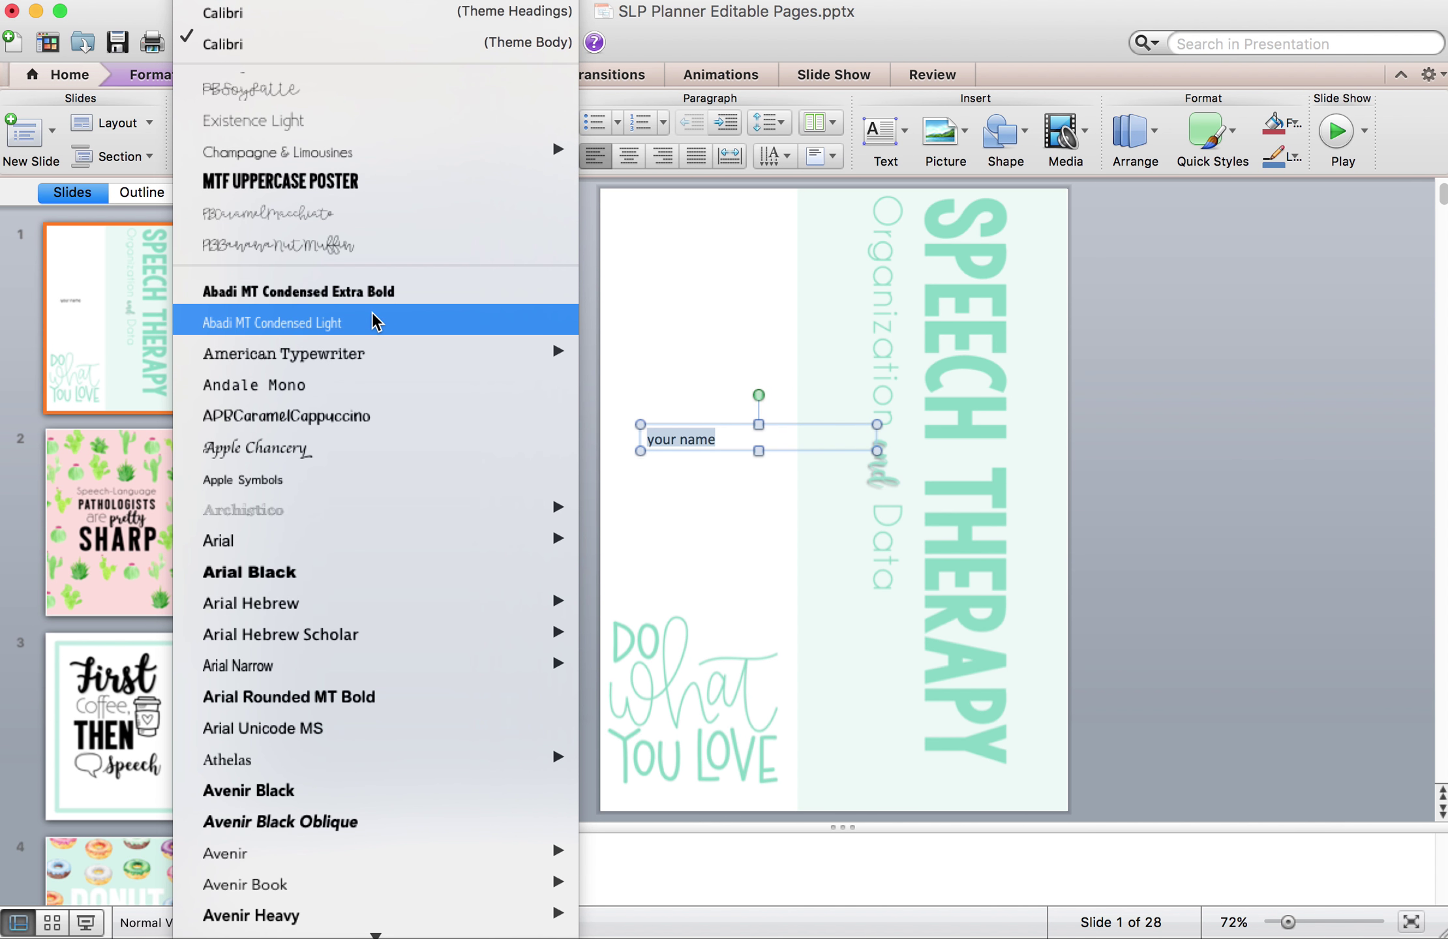
scroll(373, 319, "down", 8)
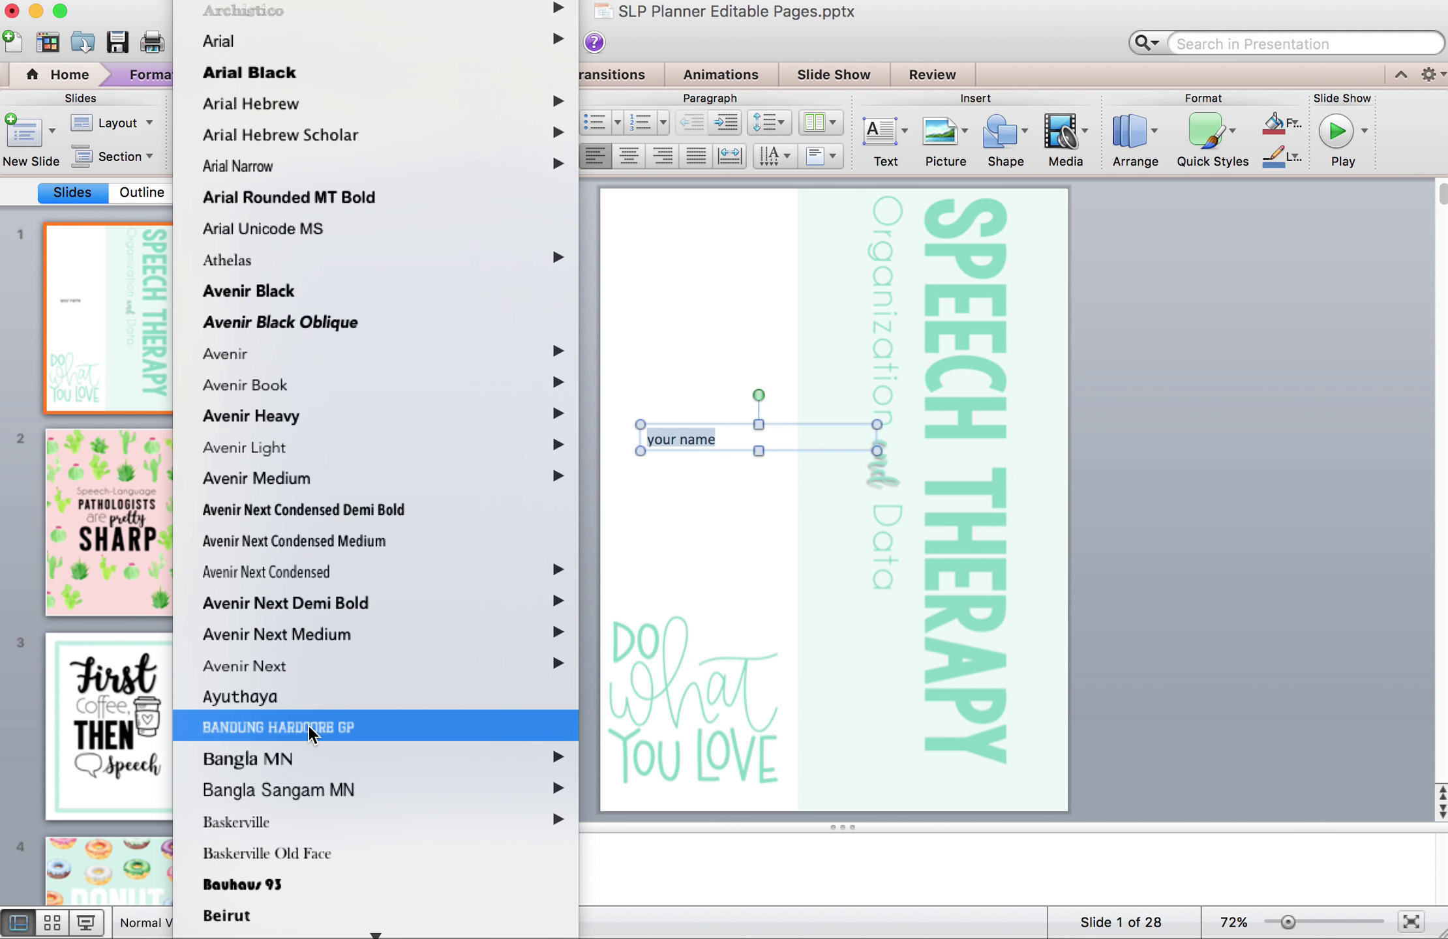
left_click(311, 731)
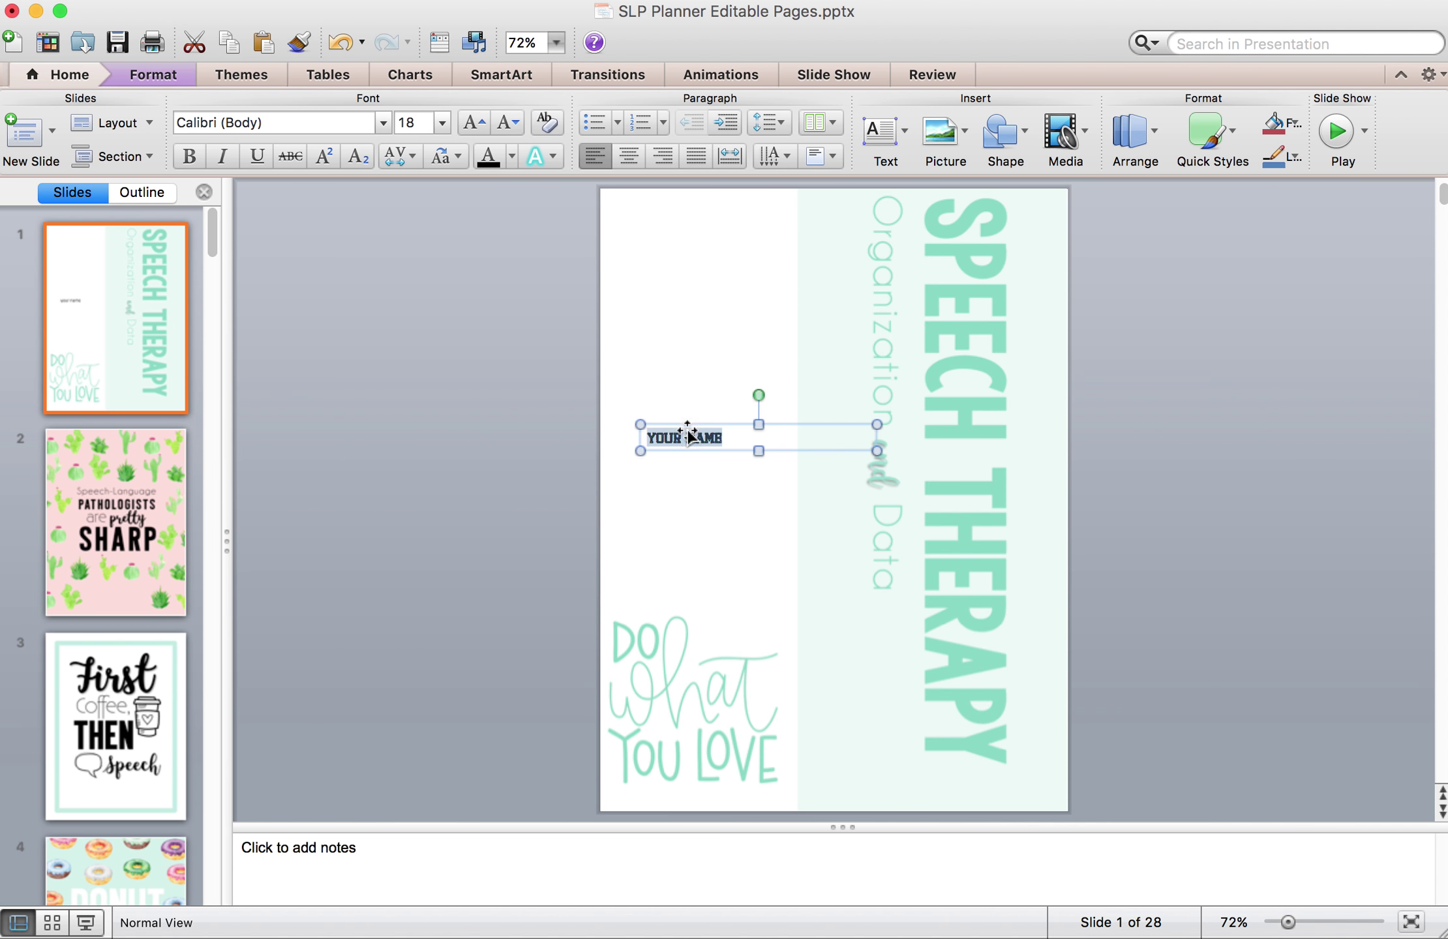
left_click(730, 424)
Step: Delete the temporary 'your name' text box and page forward from slide 2 to slide 6
key("Delete")
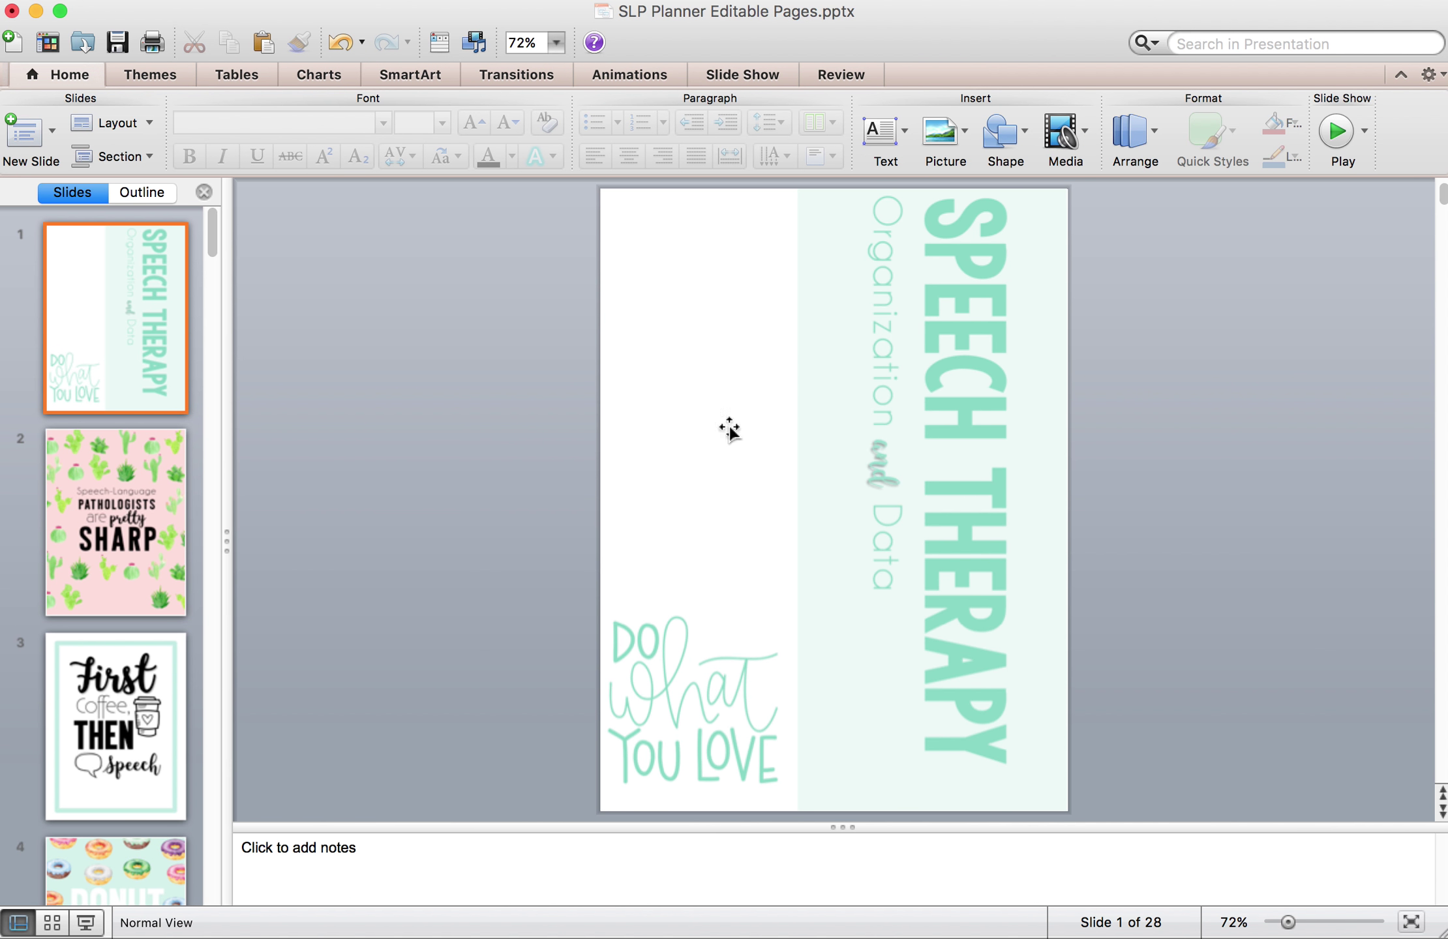
left_click(131, 453)
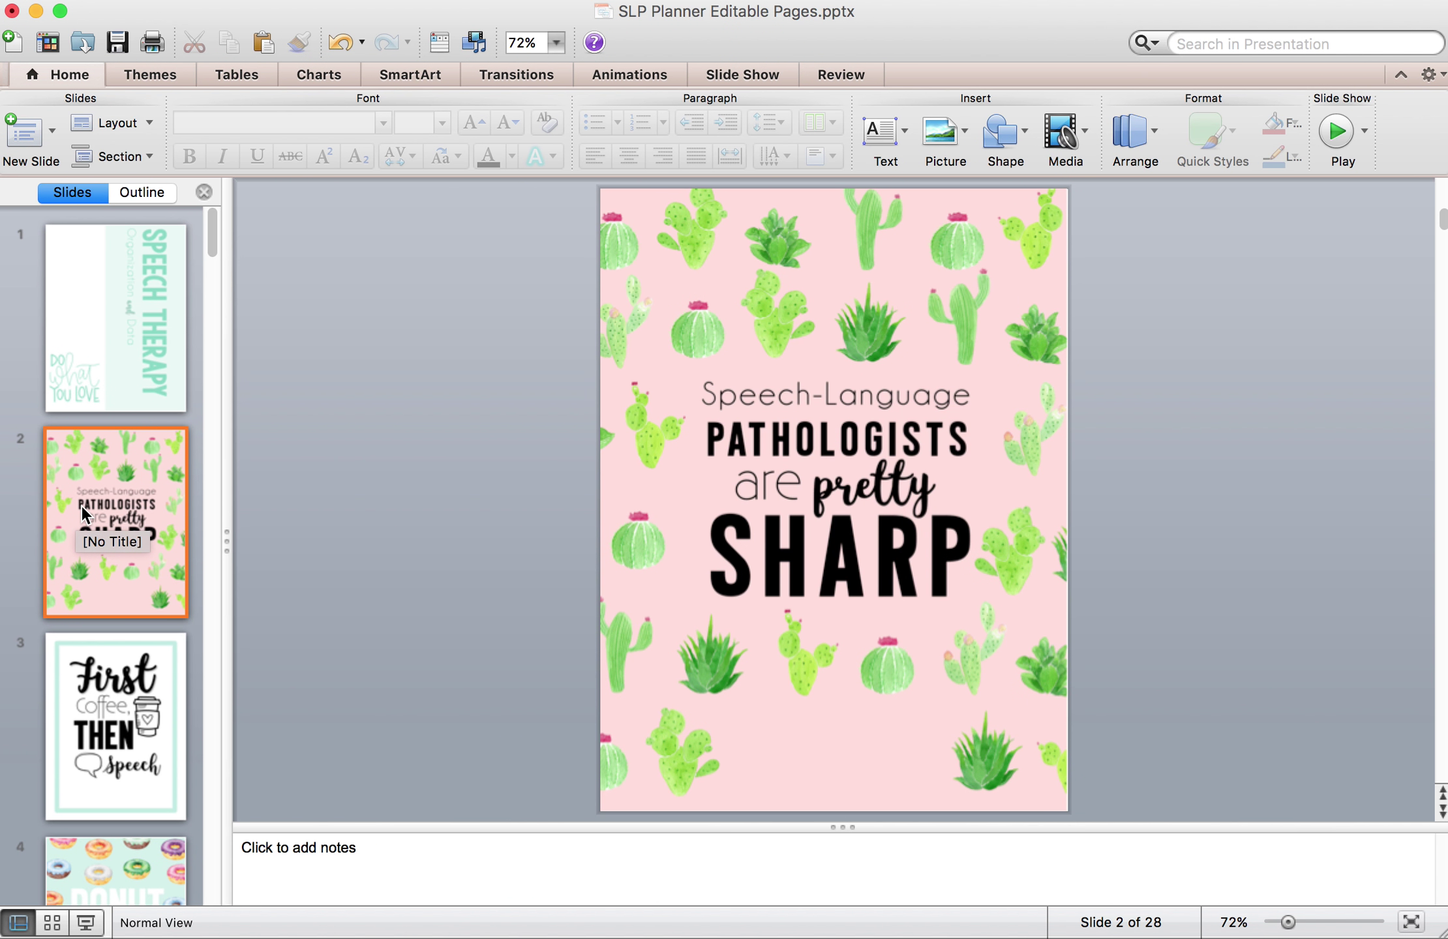
key("Down")
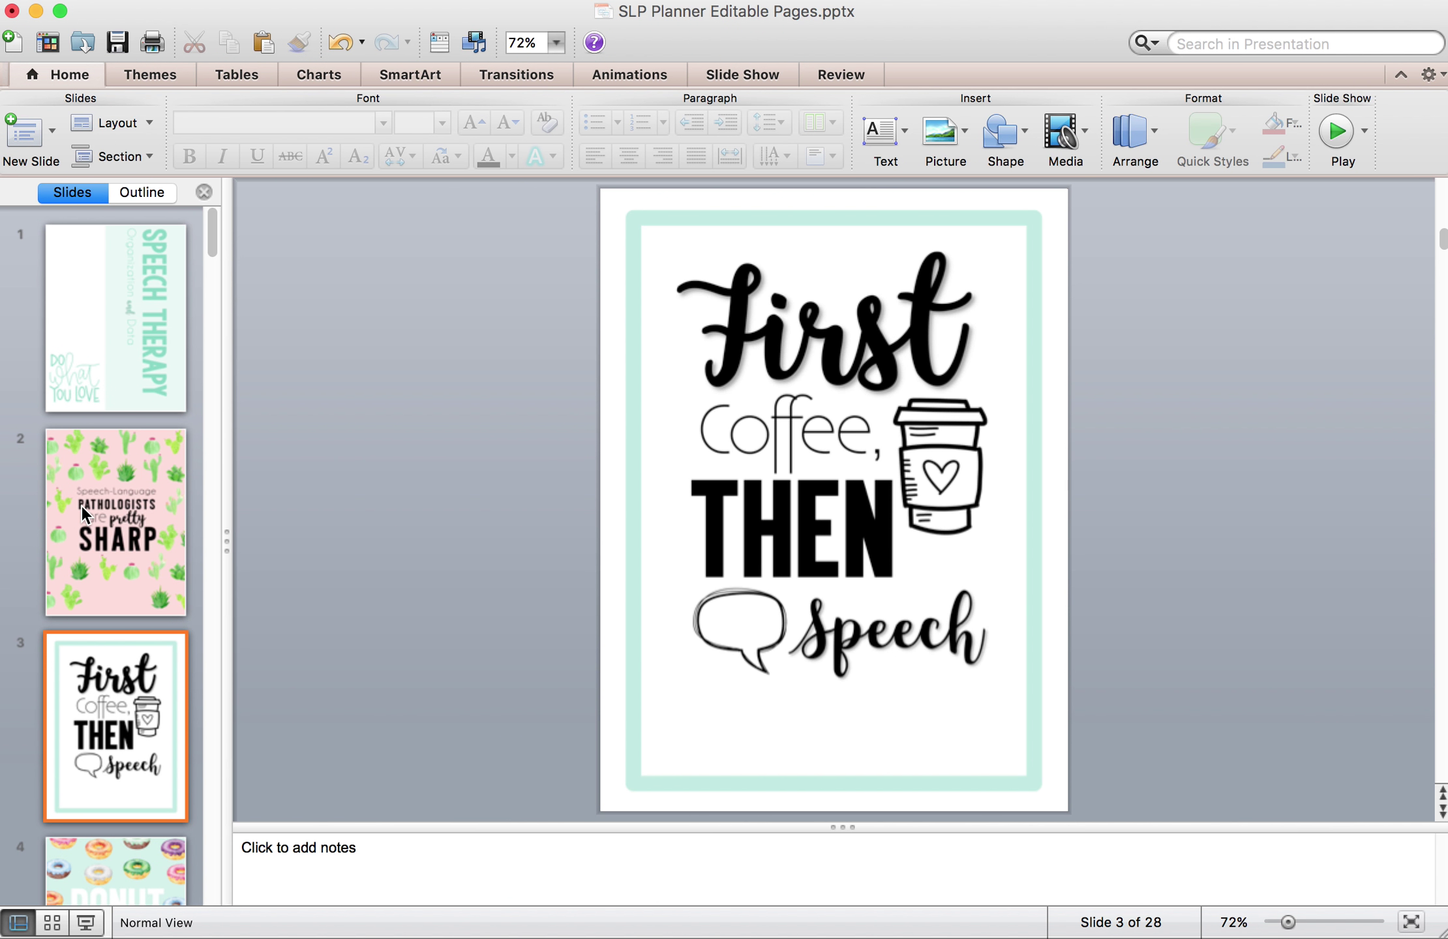
key("Down")
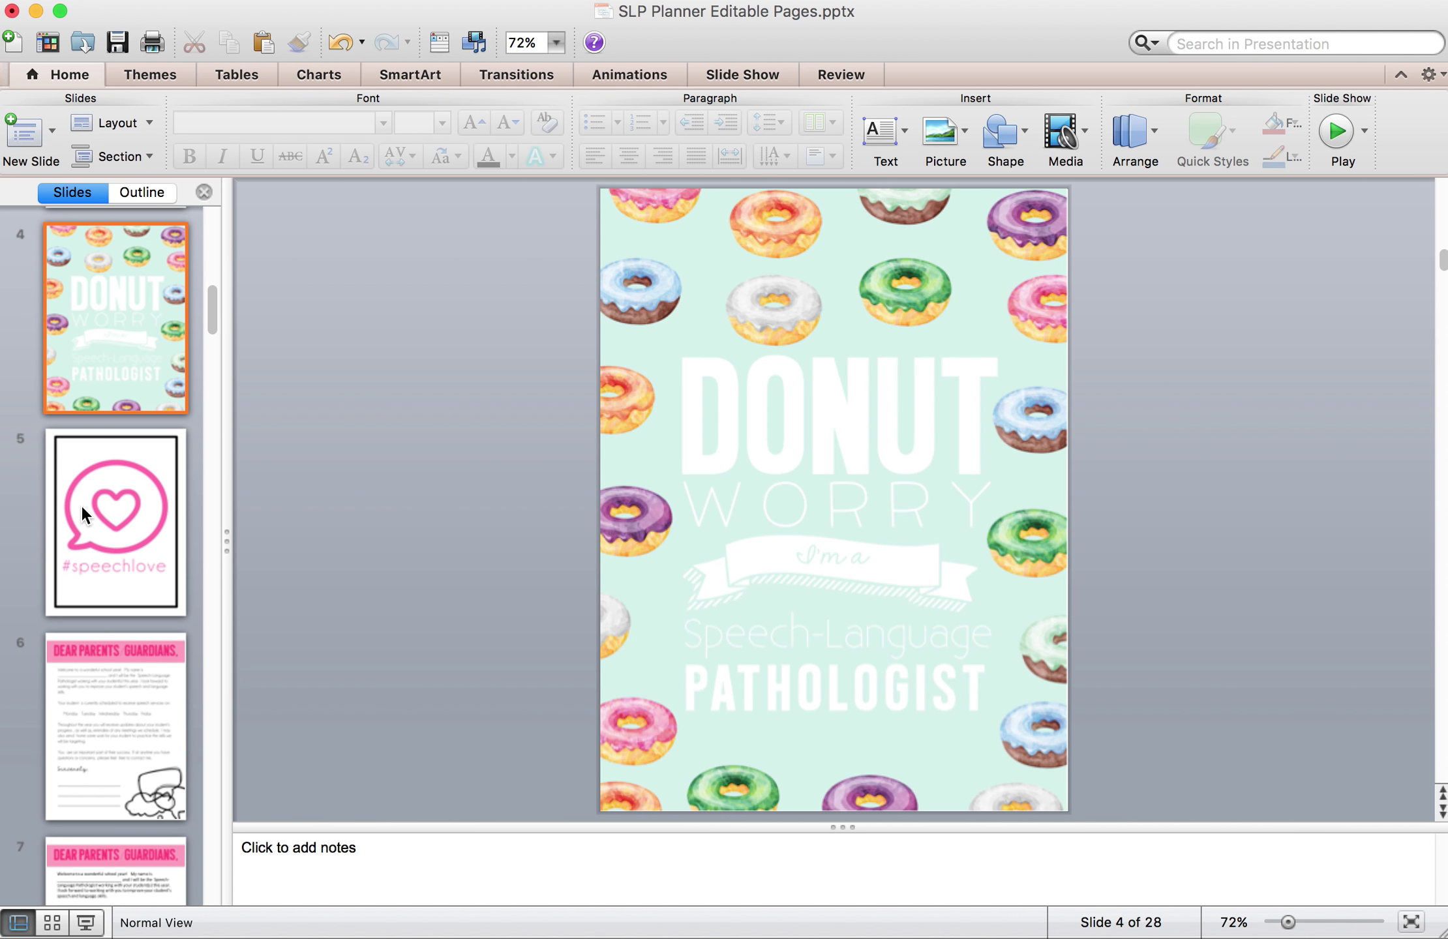
key("Down")
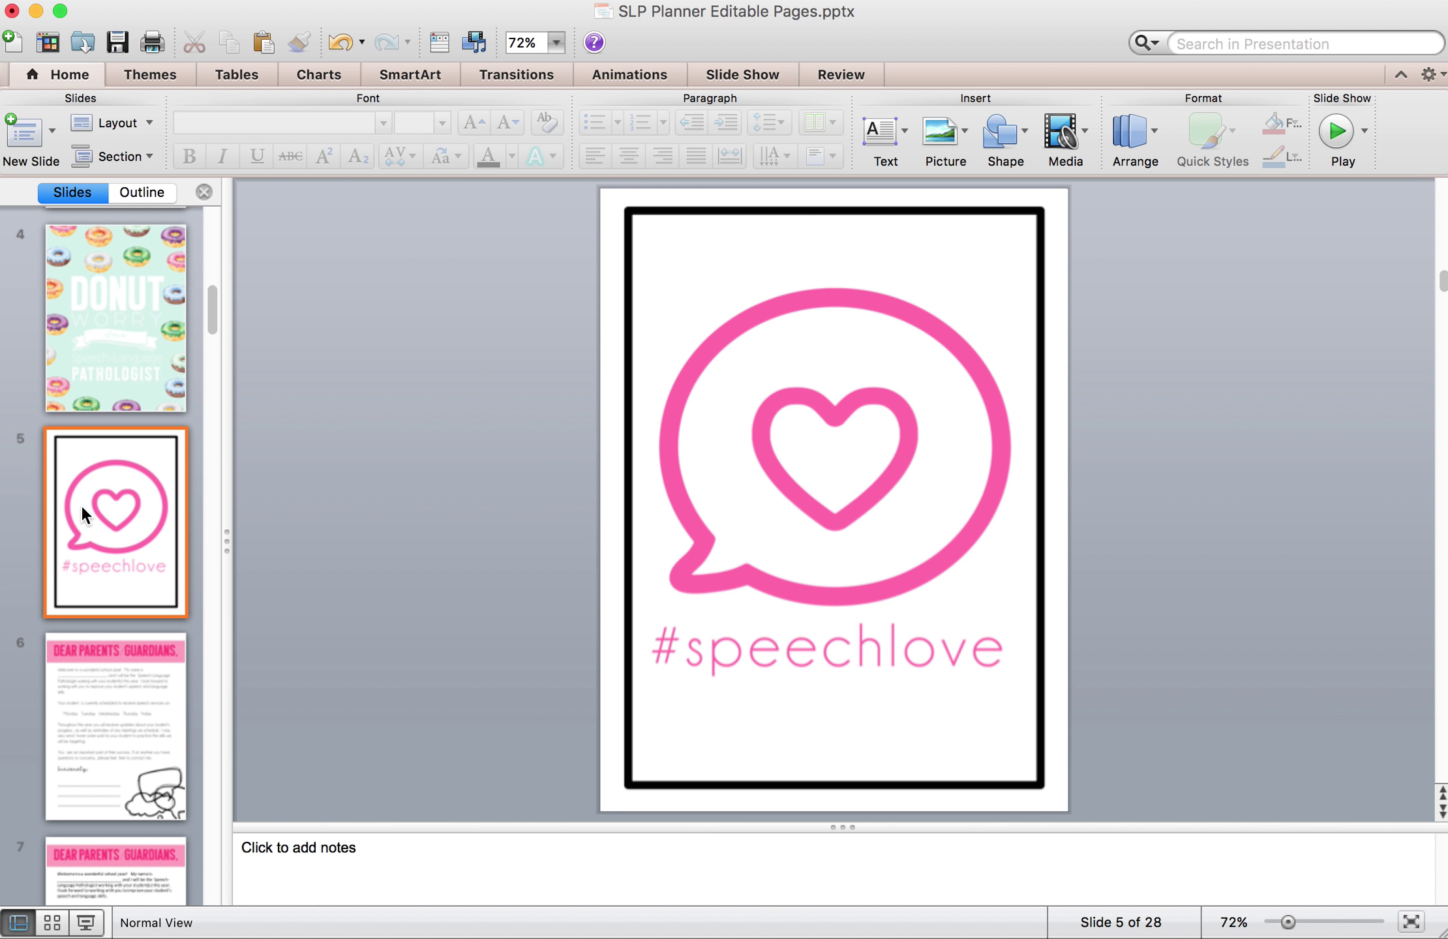
key("Down")
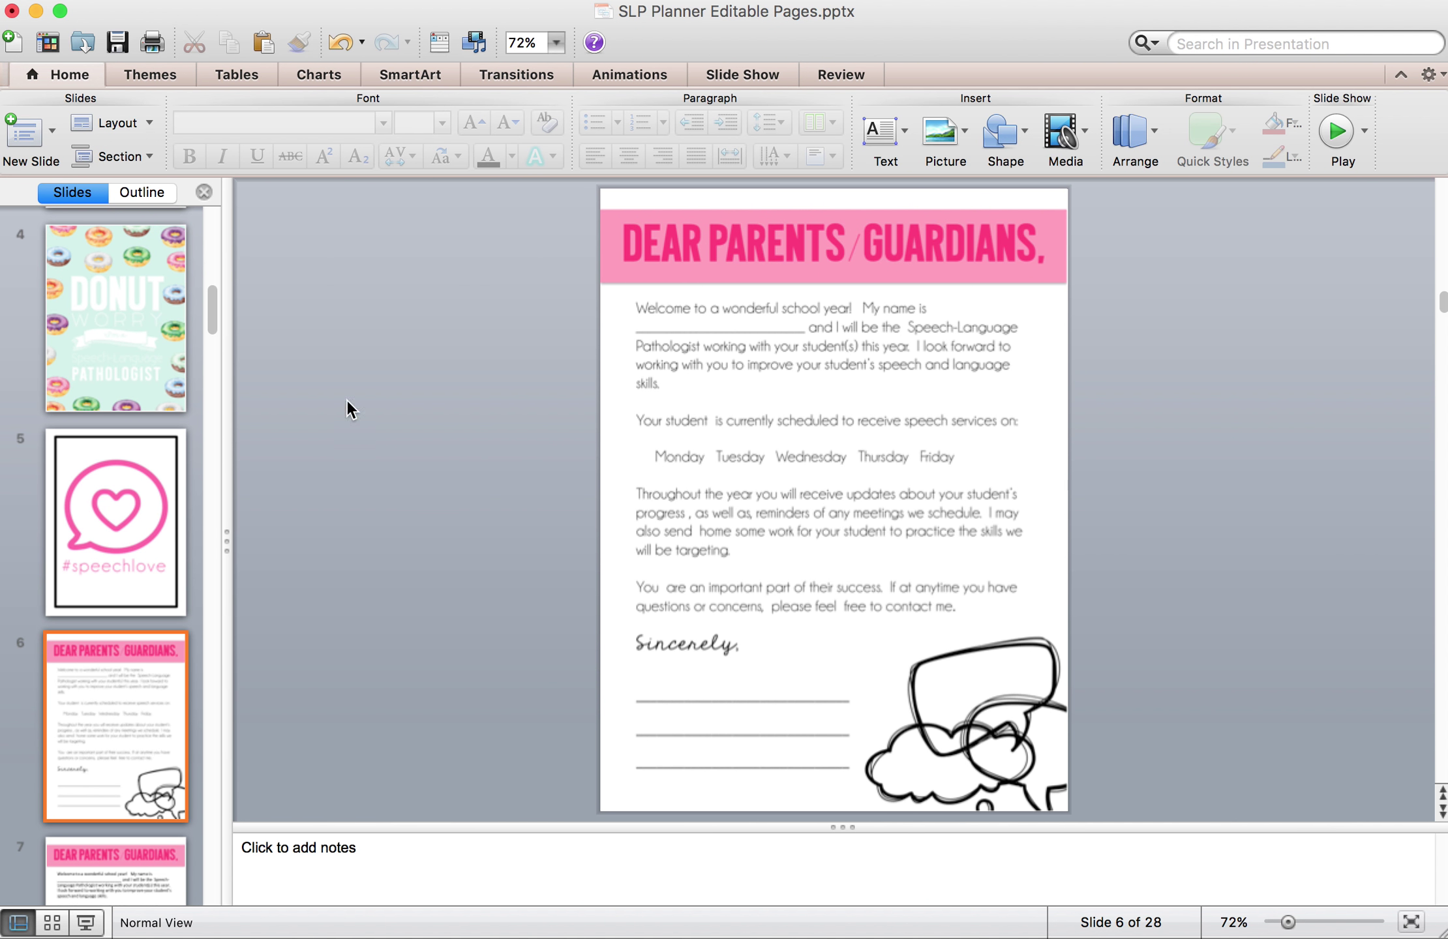
Step: Add a text box reading 'your name and information' below Sincerely, then go to slide 7
left_click(880, 138)
left_click(943, 186)
left_click_drag(635, 664, 846, 702)
type("you")
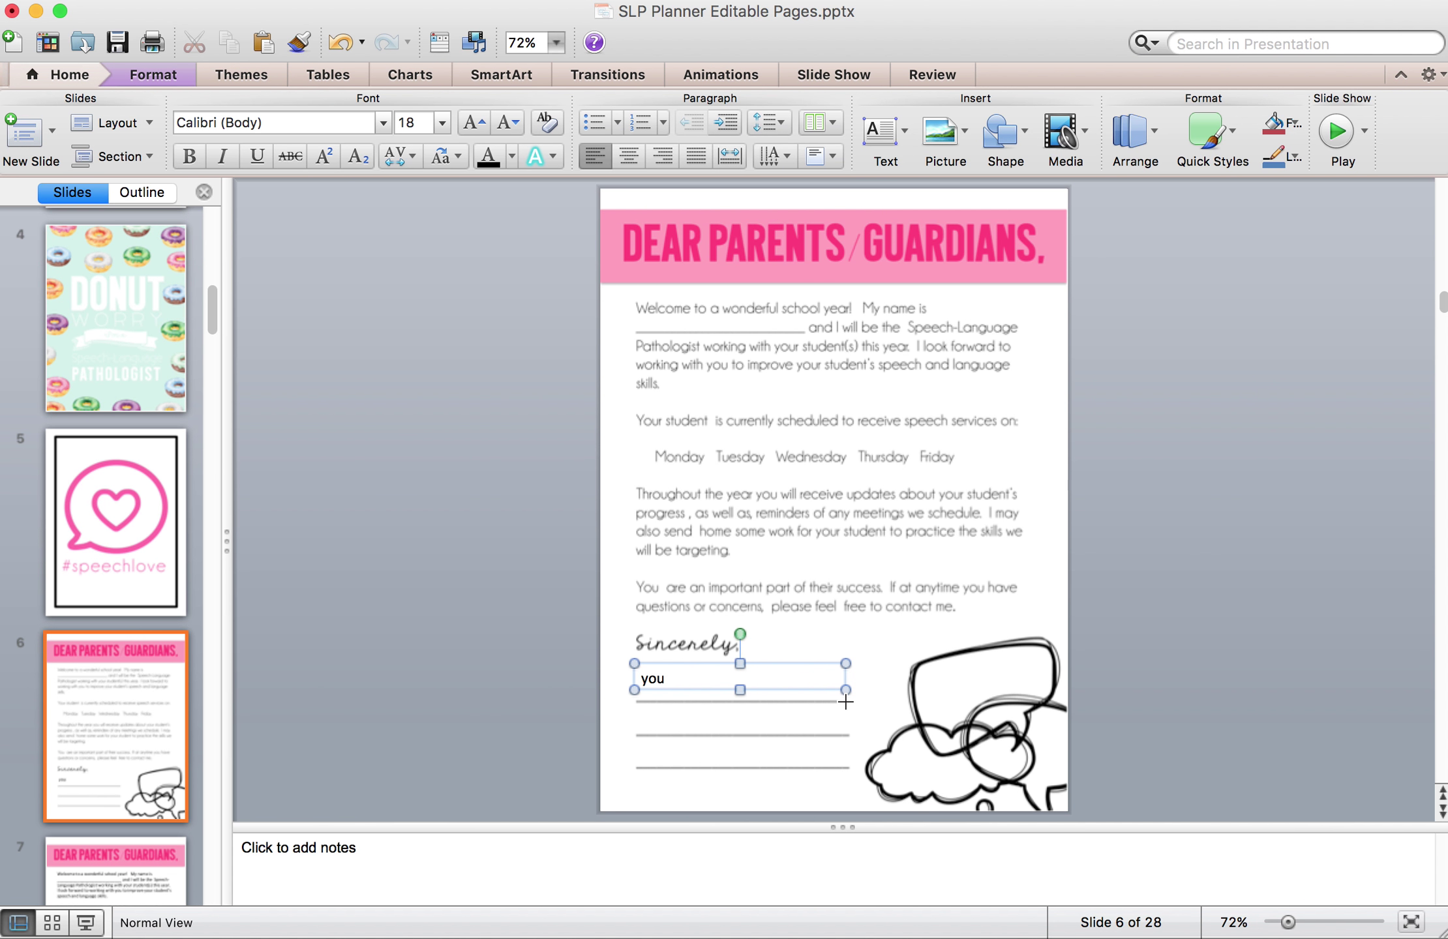
type("r name and information")
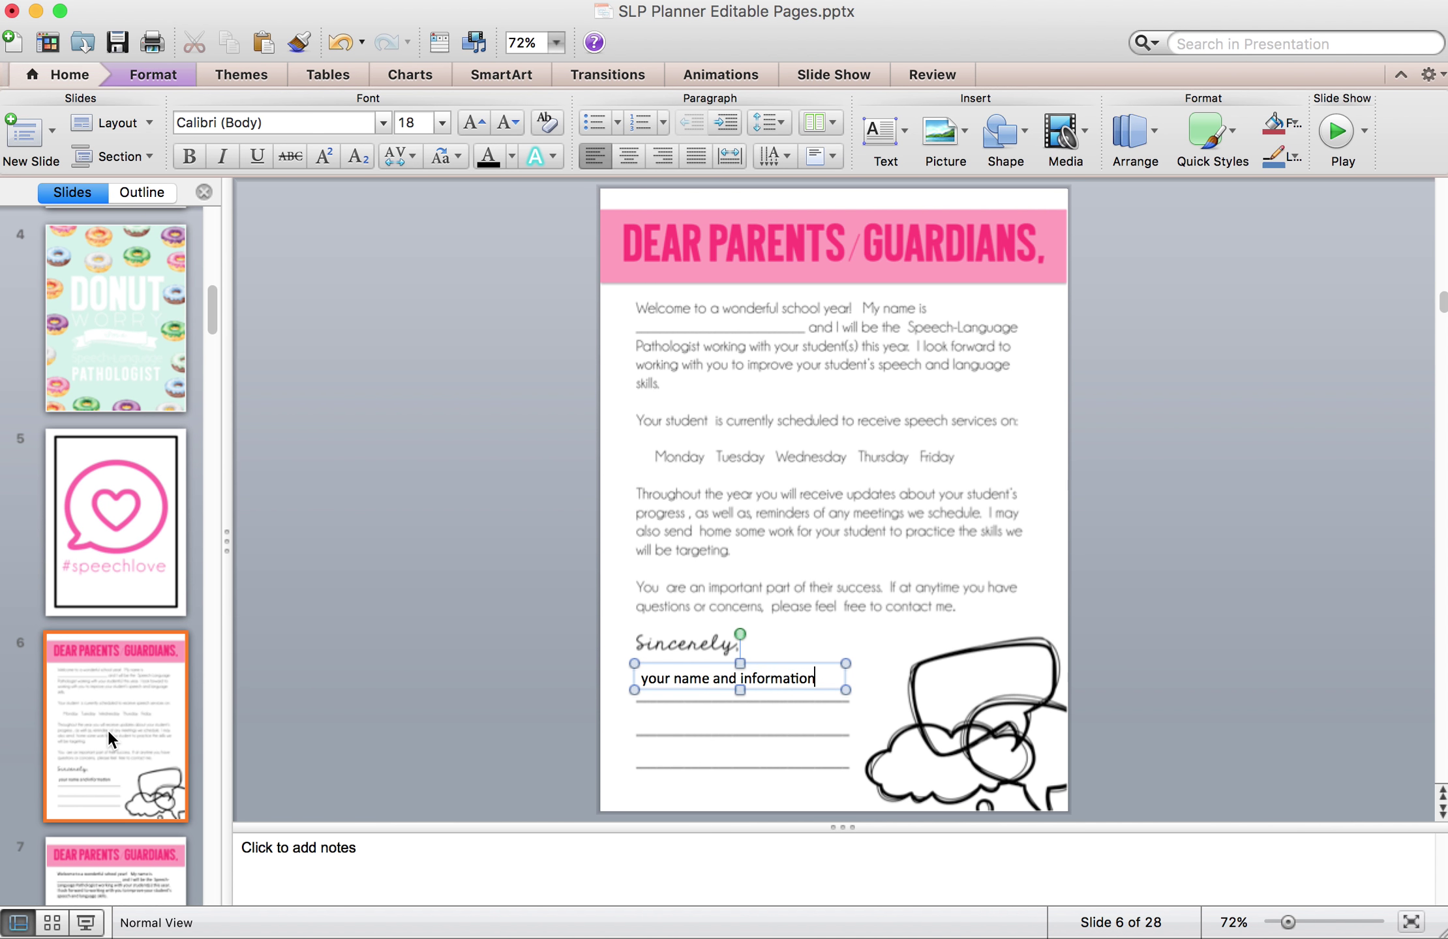
left_click(107, 847)
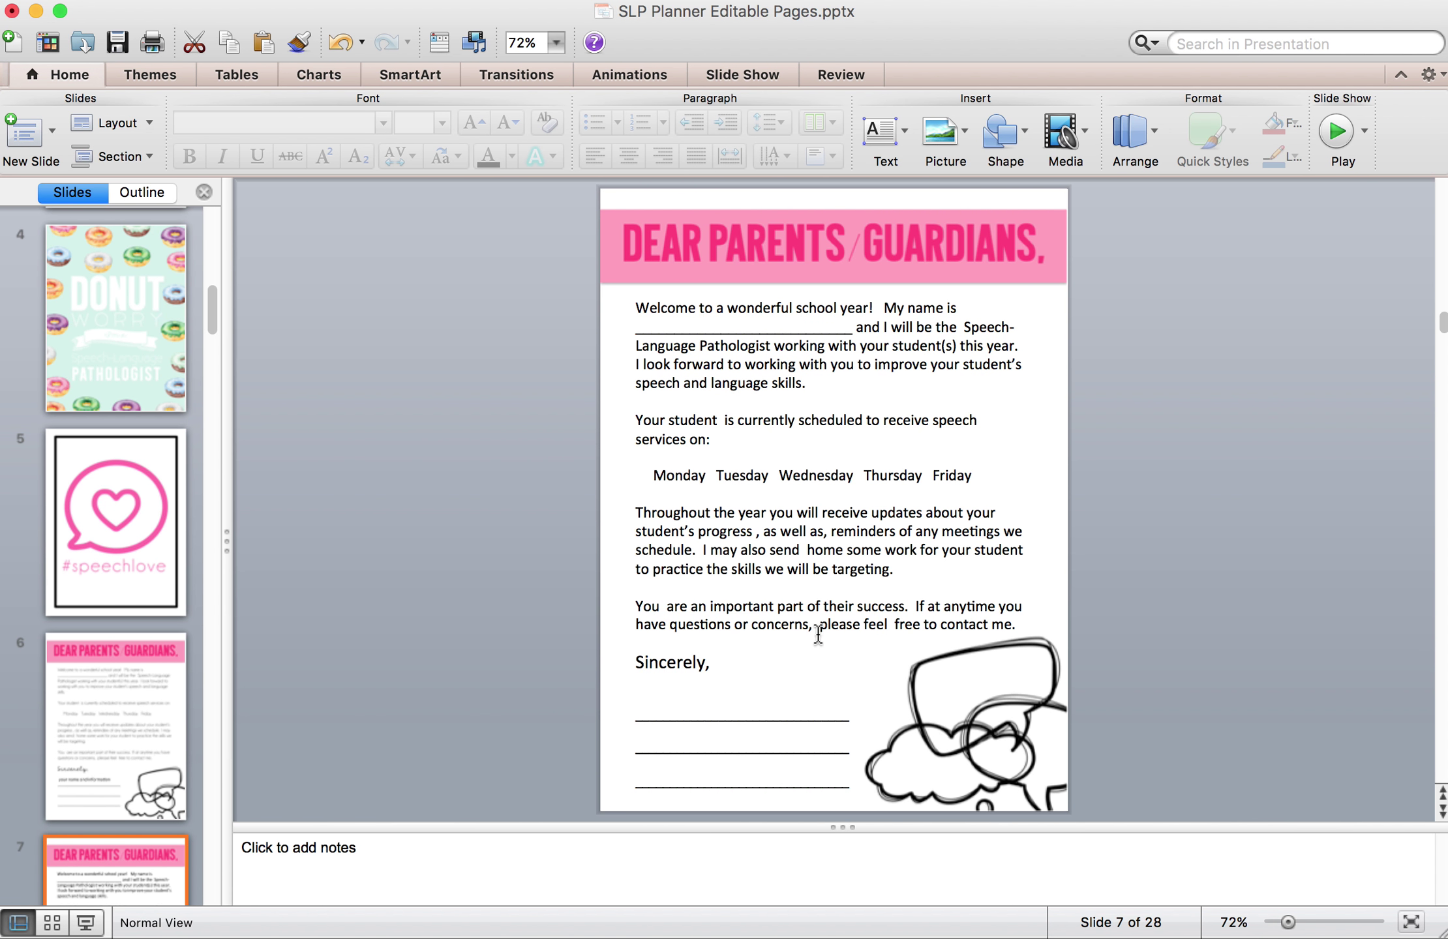
Step: Select the scheduling paragraph through the Monday–Friday line in the slide 7 letter and delete it
left_click(833, 530)
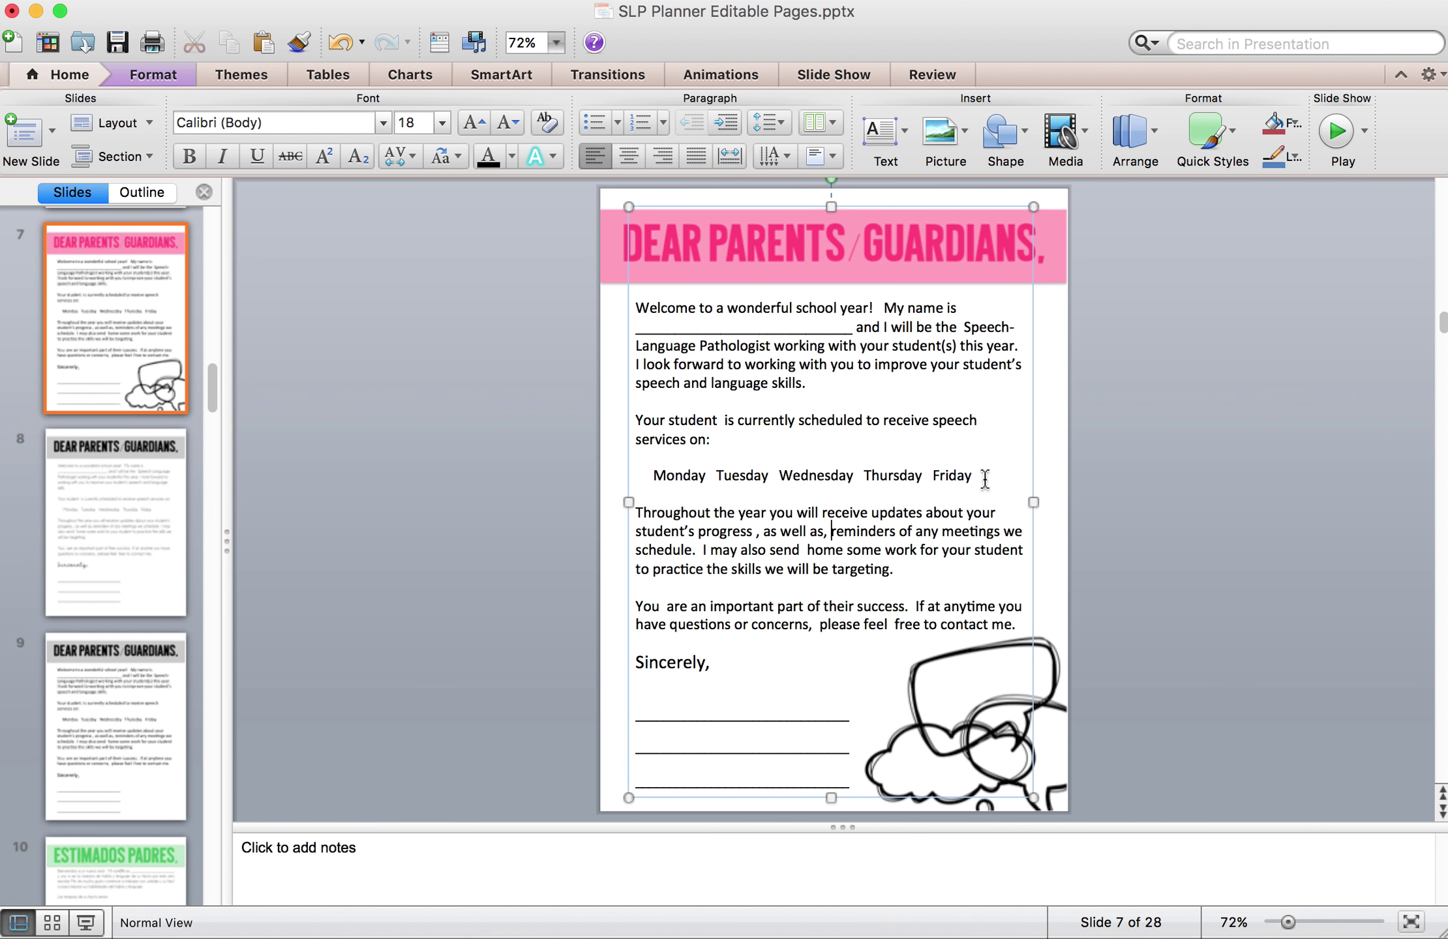
left_click_drag(985, 477, 643, 421)
key("BackSpace")
key("BackSpace")
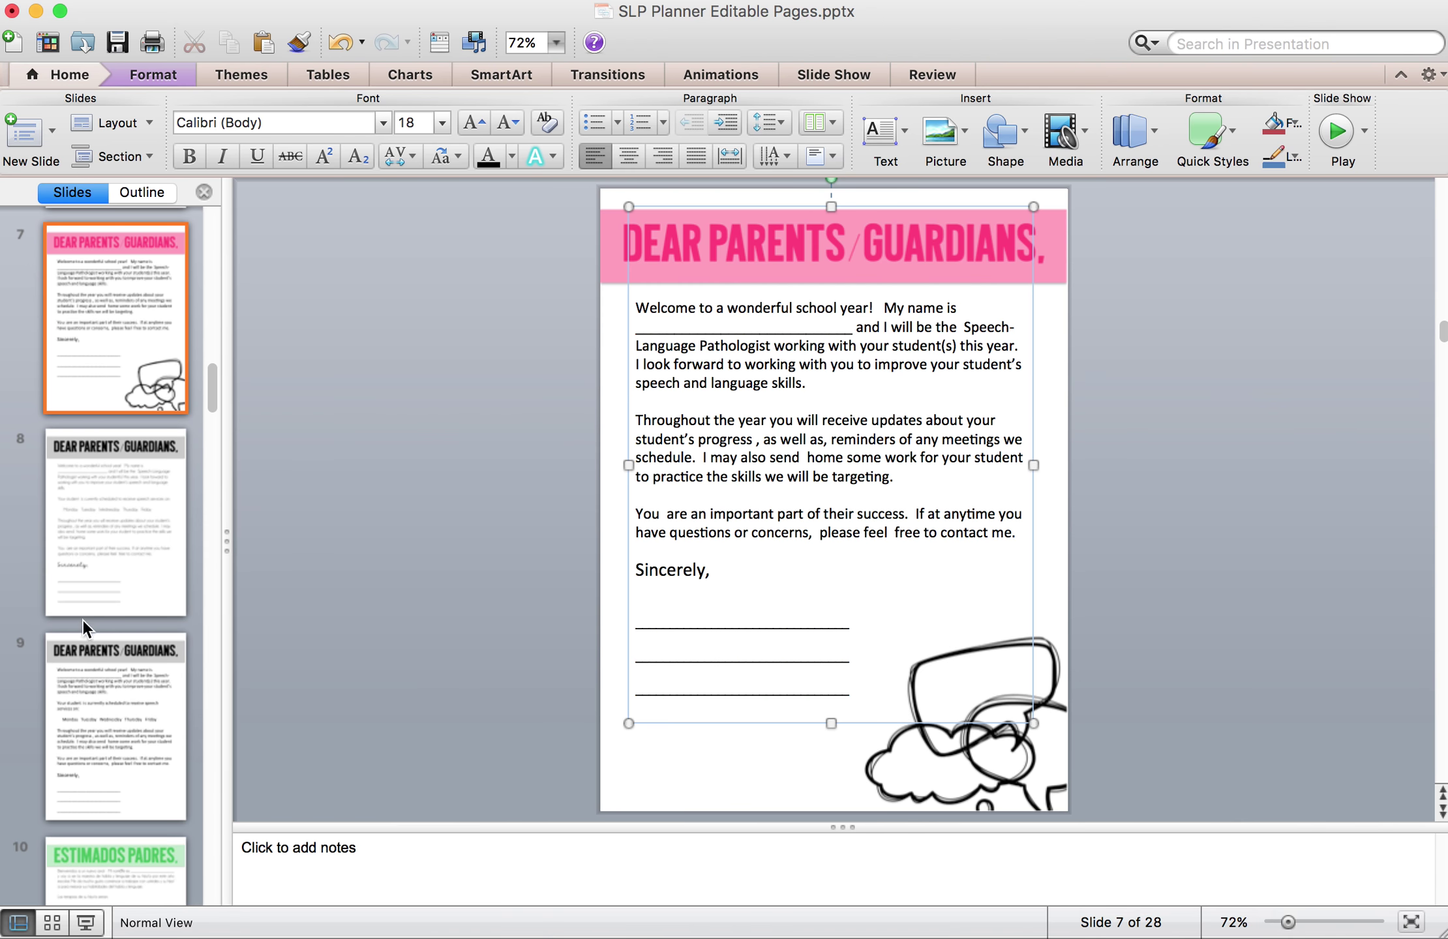
Step: Browse parent letter slides 8 to 13, including Estimados Padres, ending on the slide 14 award cards
left_click(166, 537)
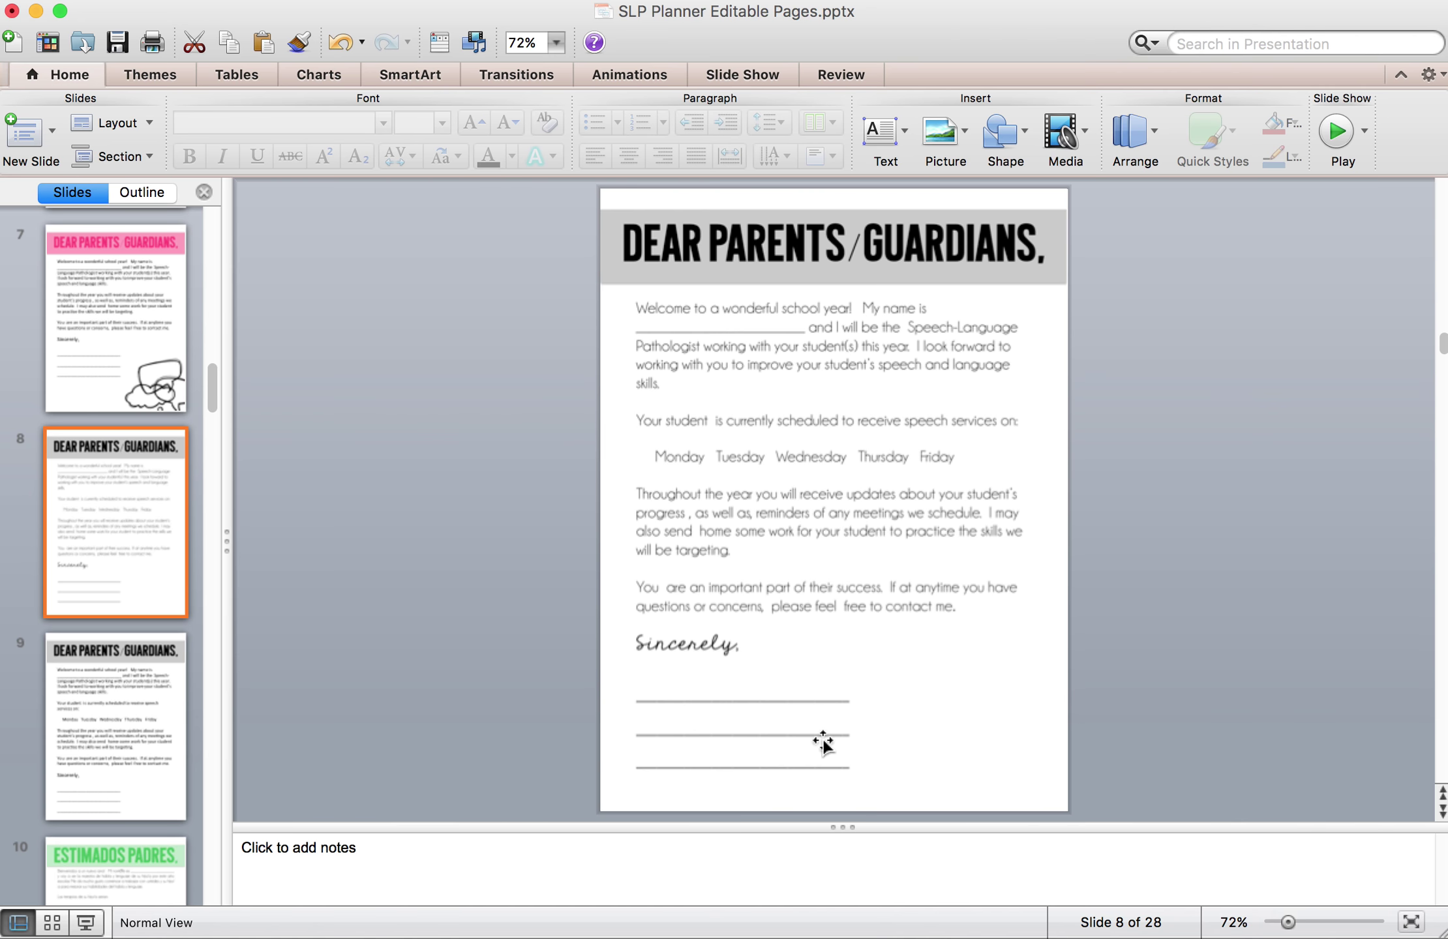
left_click(100, 680)
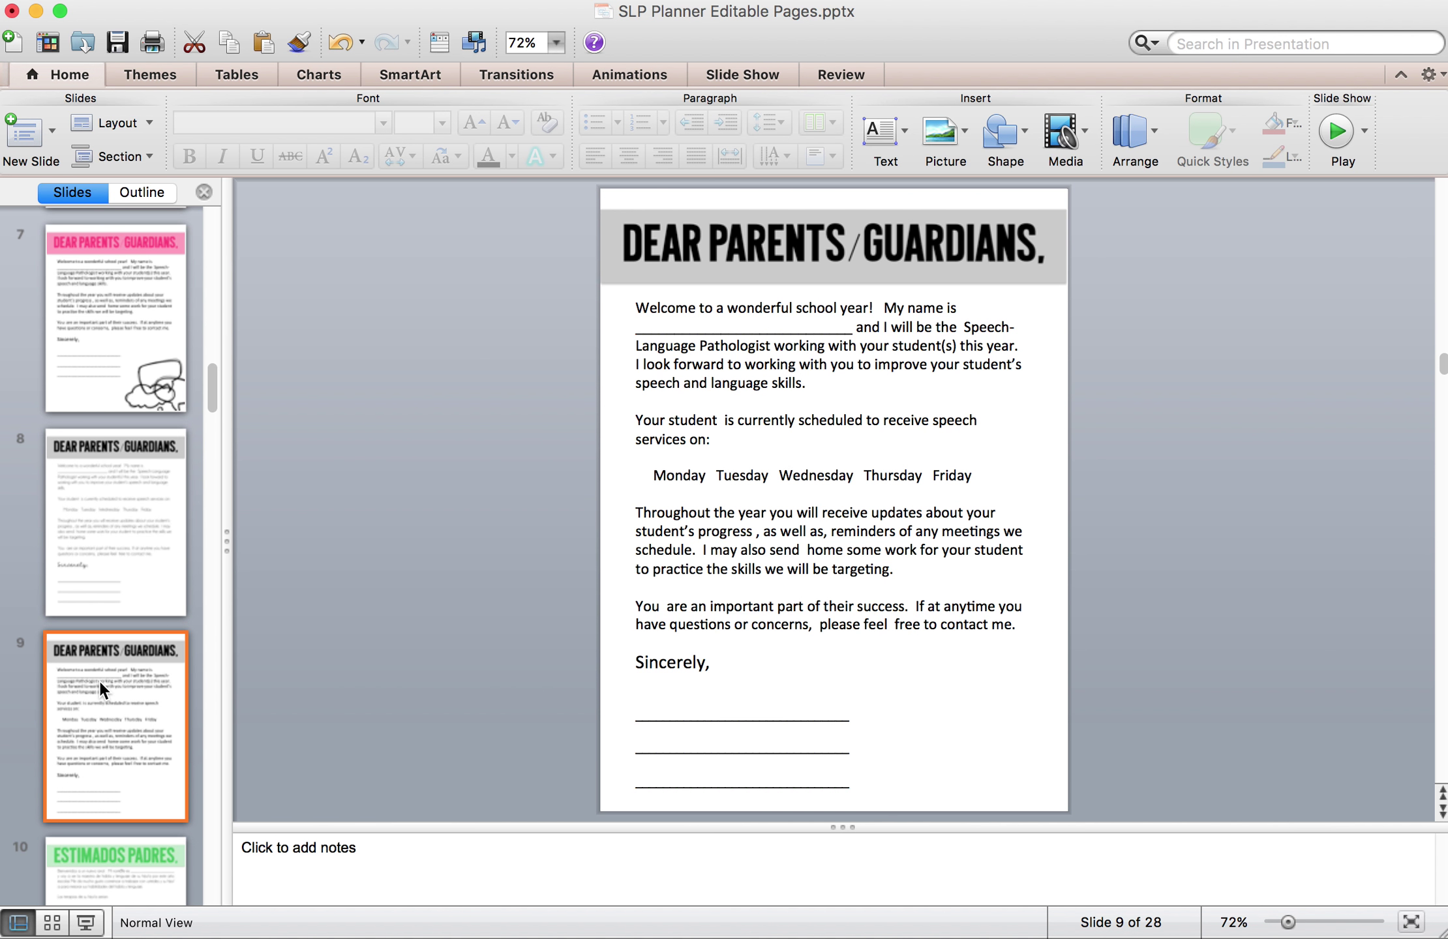
left_click(721, 570)
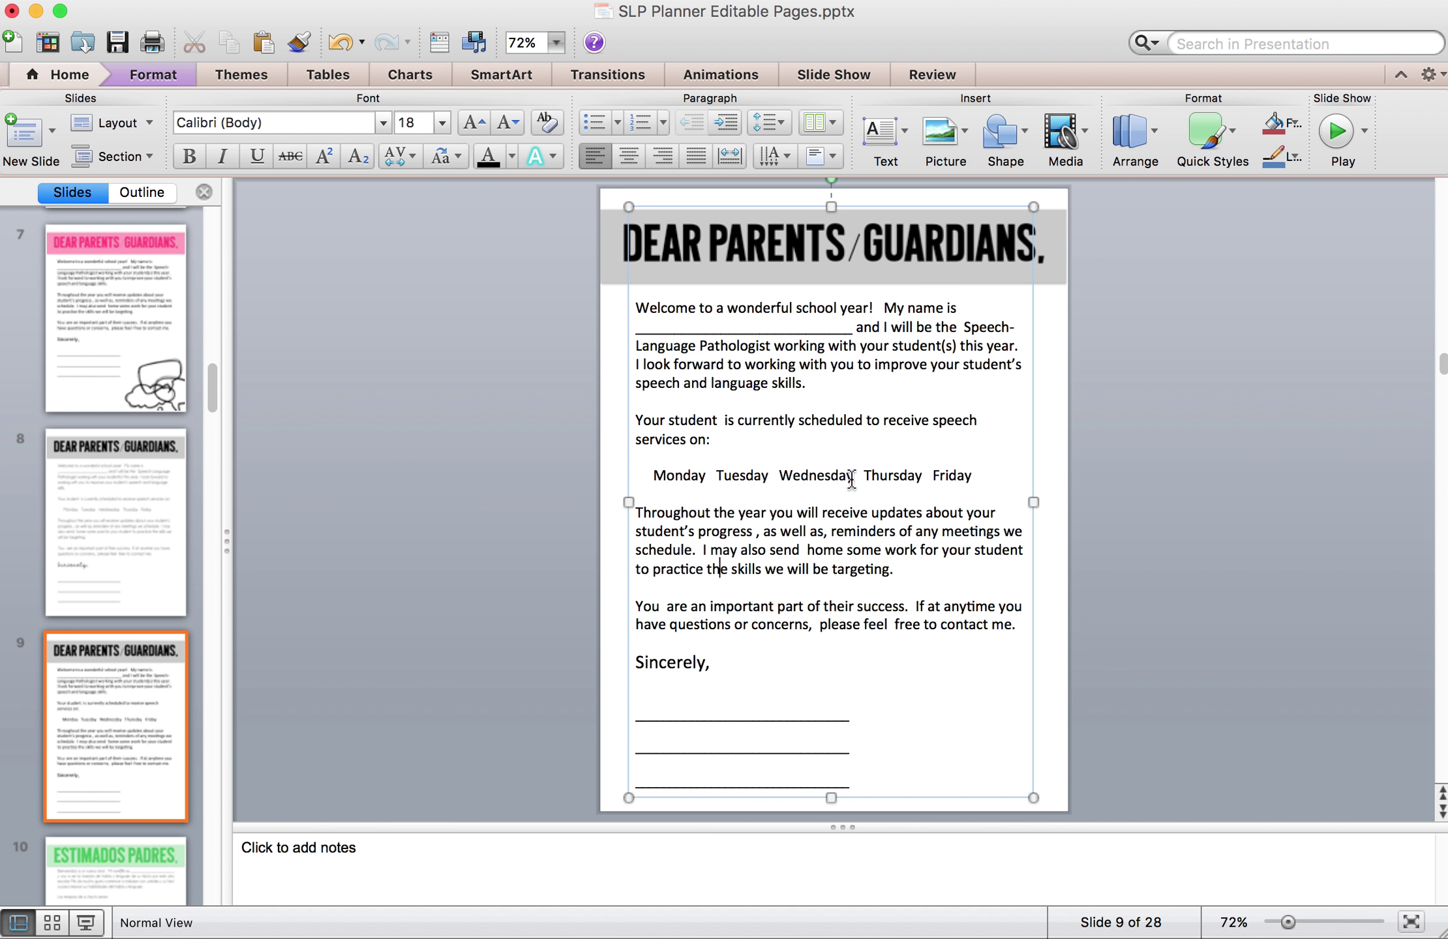
left_click(126, 719)
scroll(126, 718, "down", 3)
left_click(126, 718)
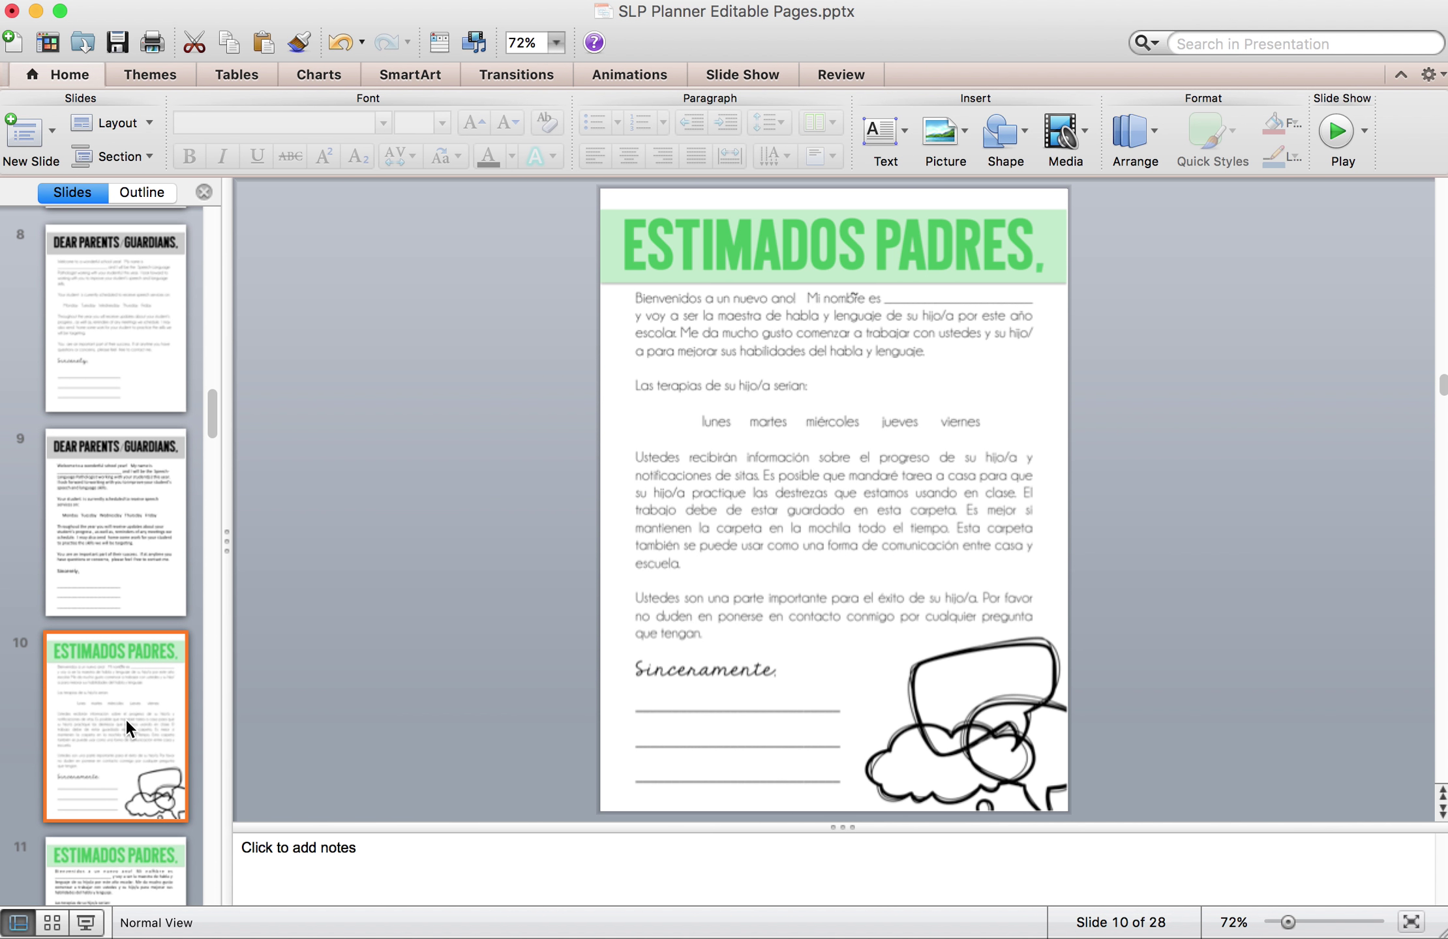
left_click(112, 866)
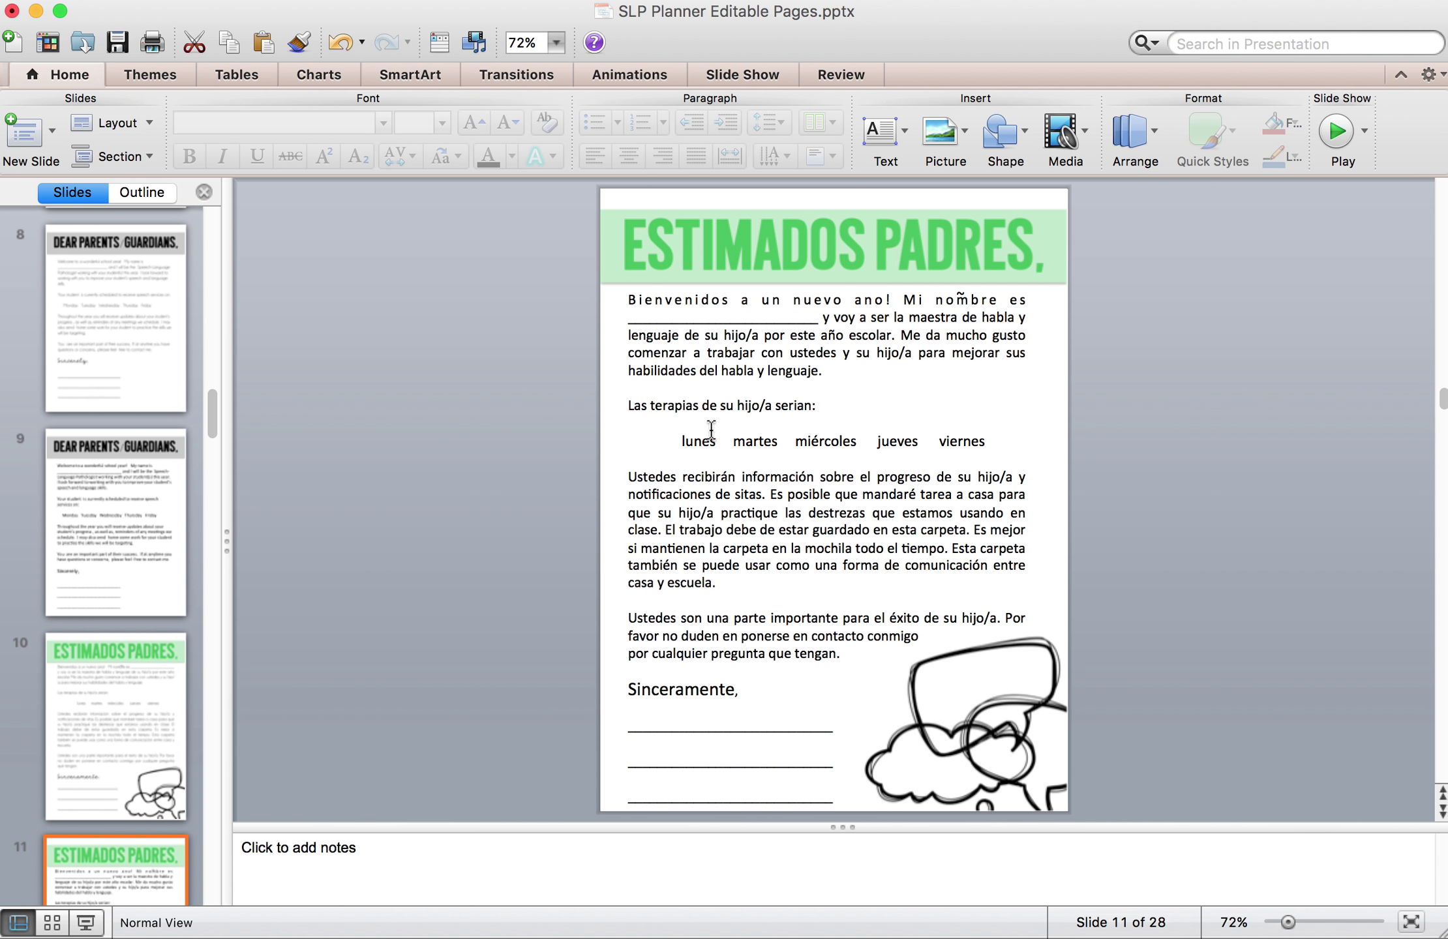
scroll(168, 722, "down", 5)
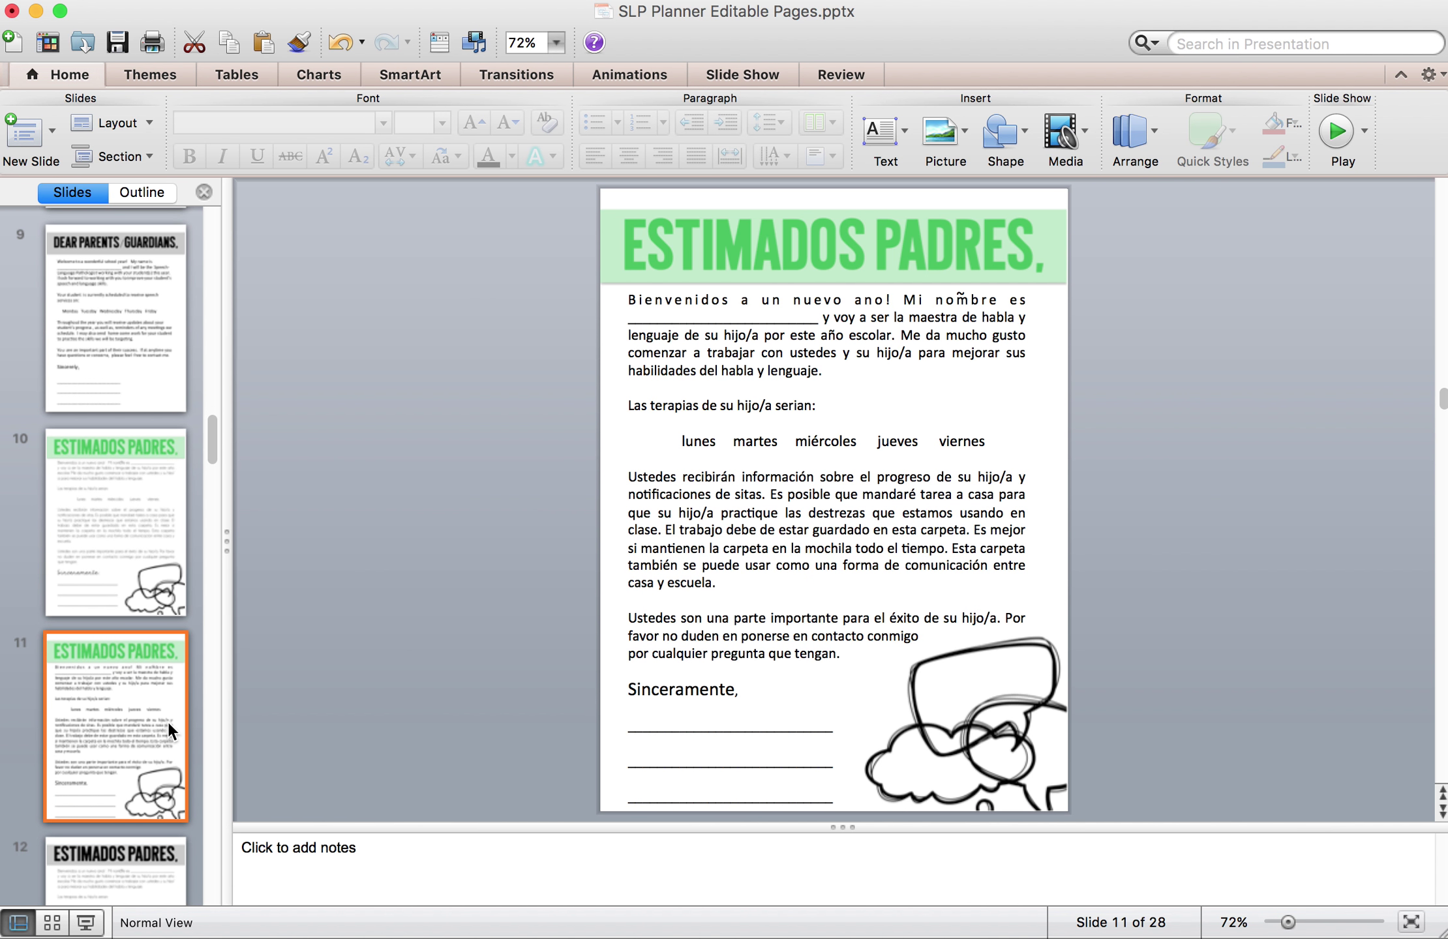
left_click(167, 724)
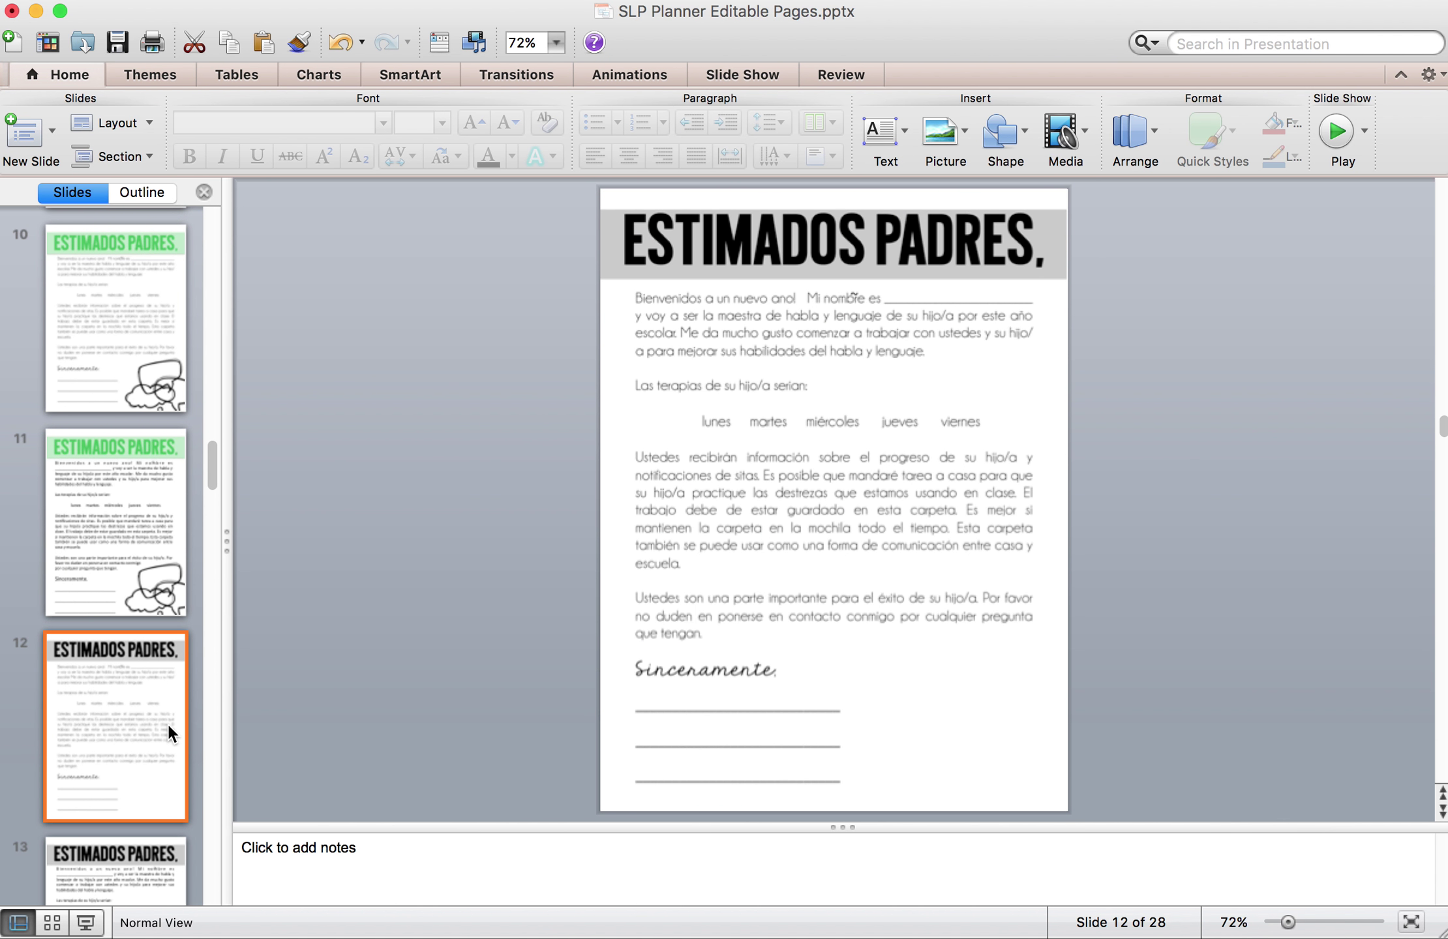
left_click(138, 844)
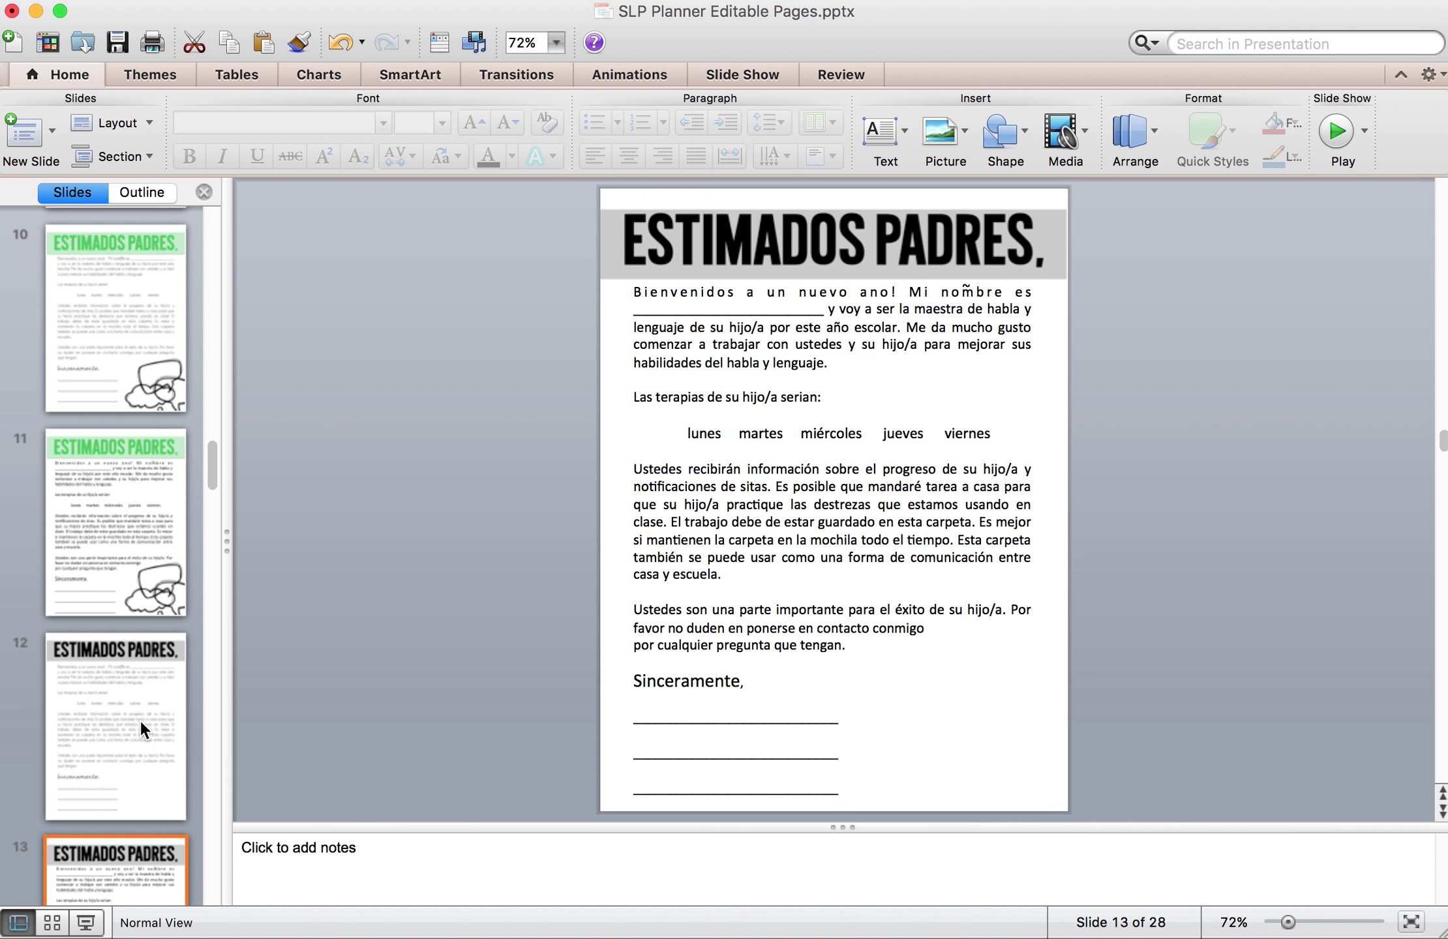
key("Down")
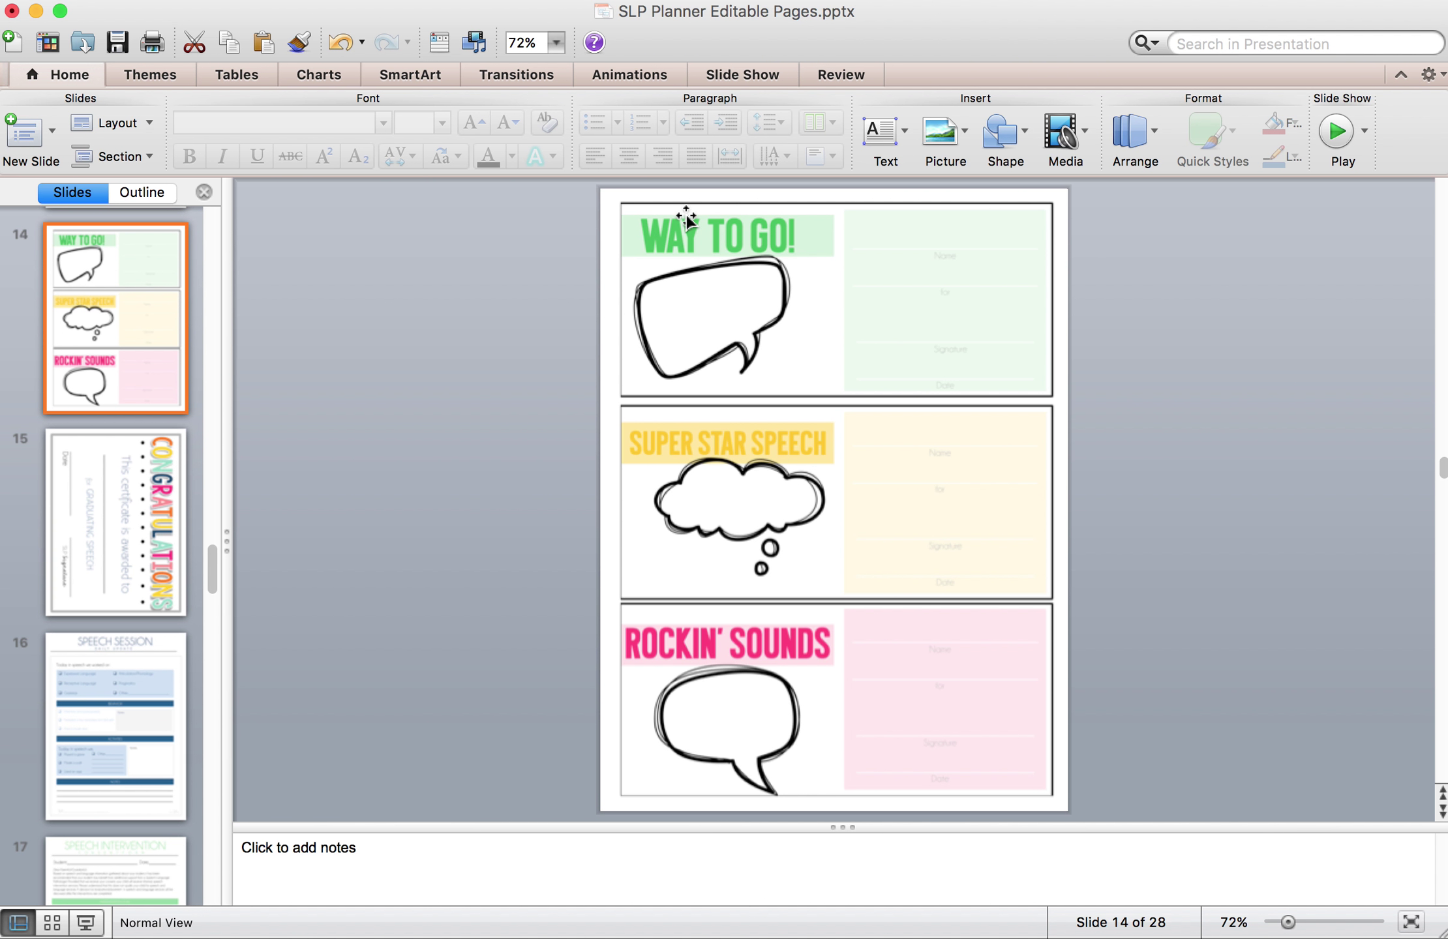
Step: Draw a text box in the green Way to Go panel, move it to the middle, then reach slide 16
left_click(896, 144)
left_click(916, 191)
left_click_drag(864, 224, 1023, 245)
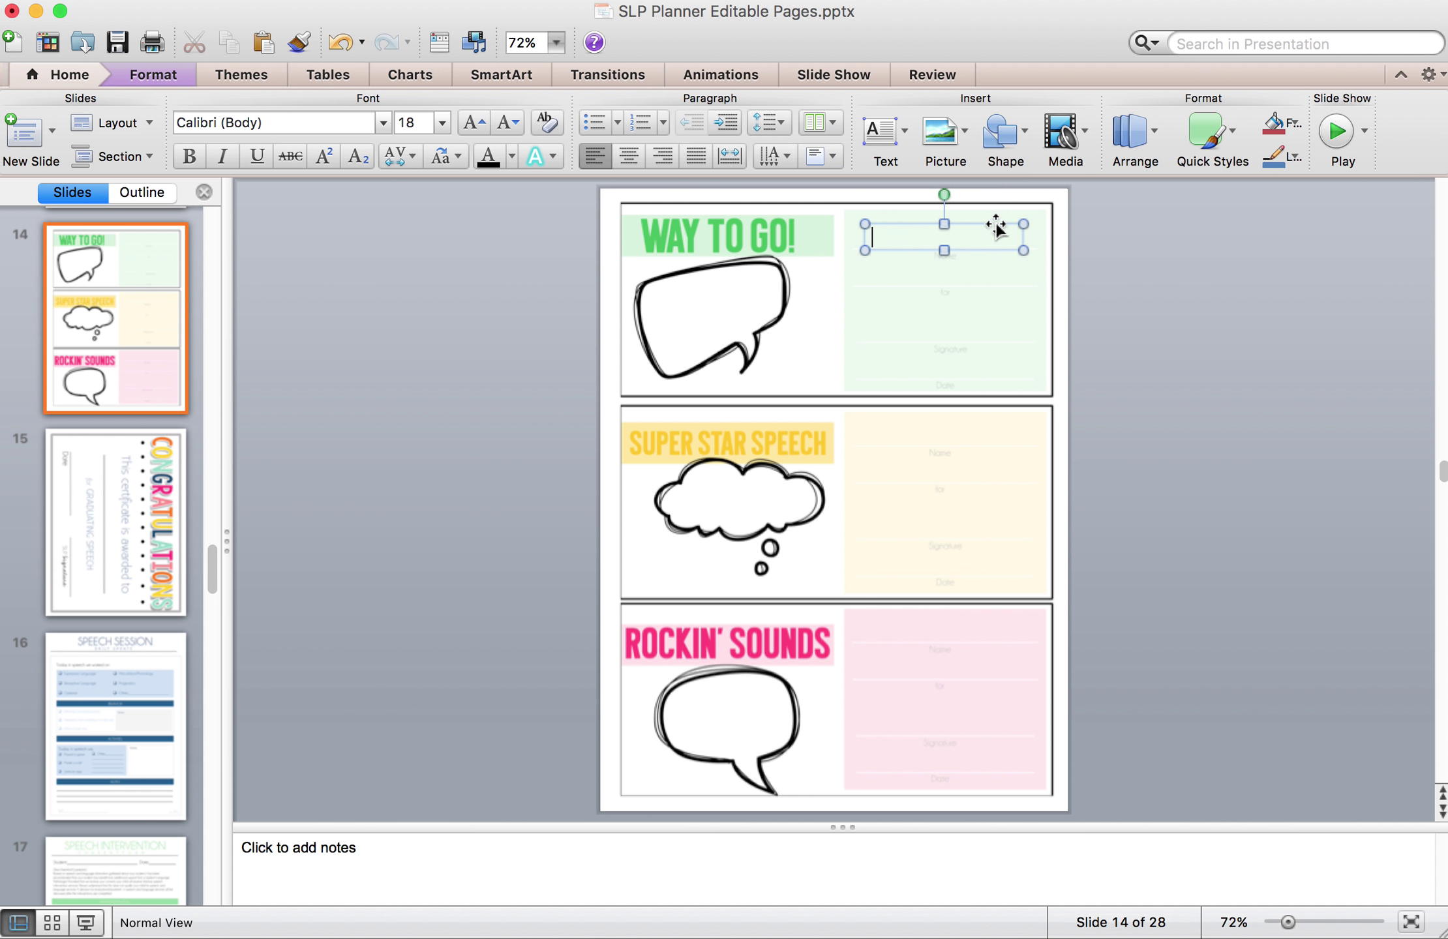
left_click_drag(996, 226, 996, 315)
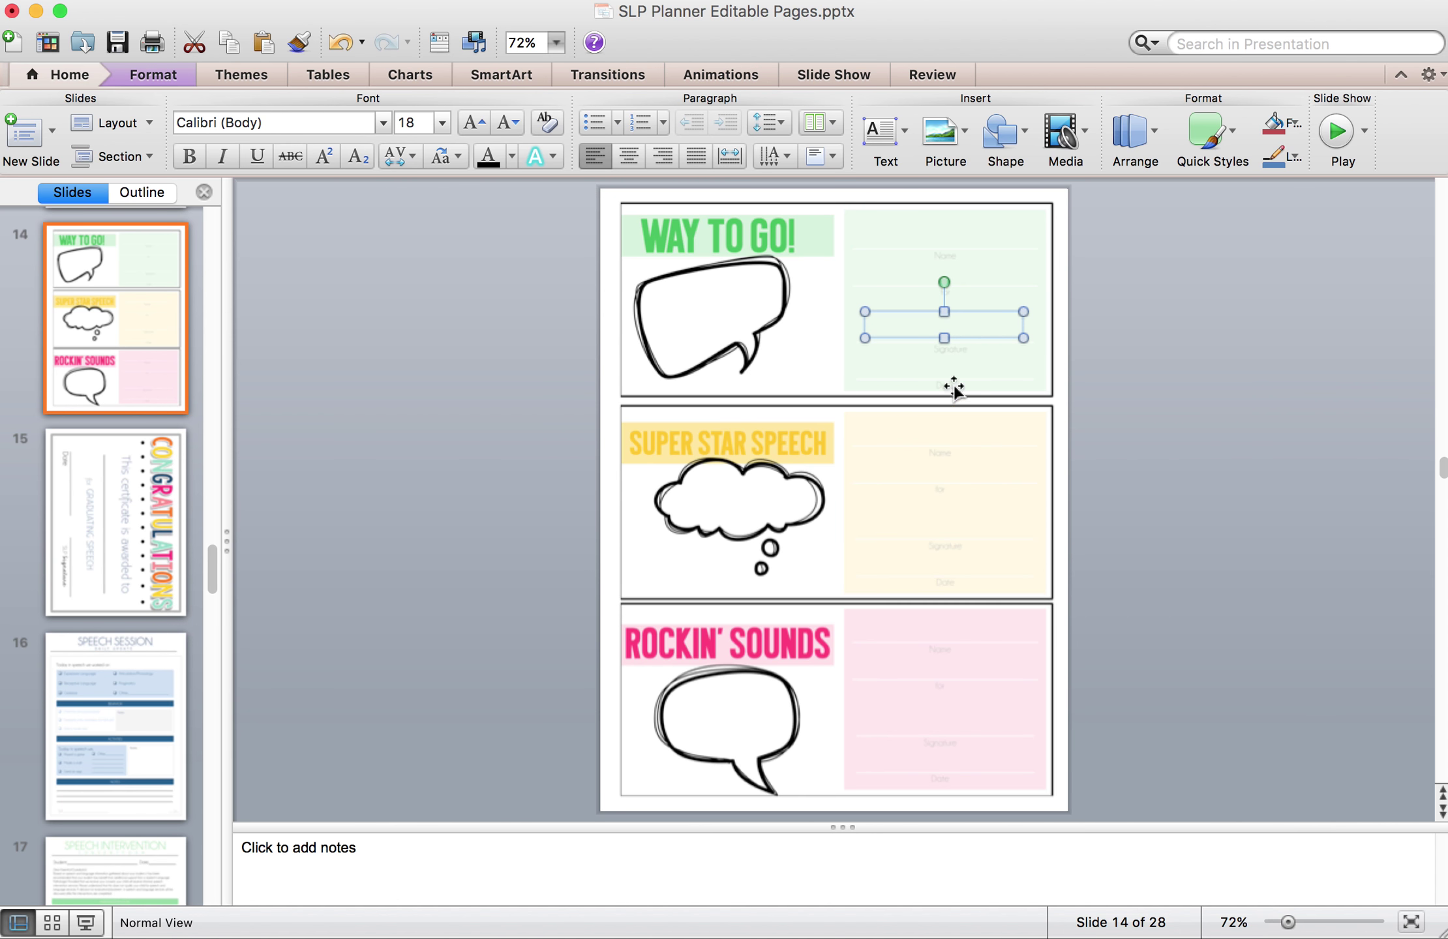
left_click(141, 552)
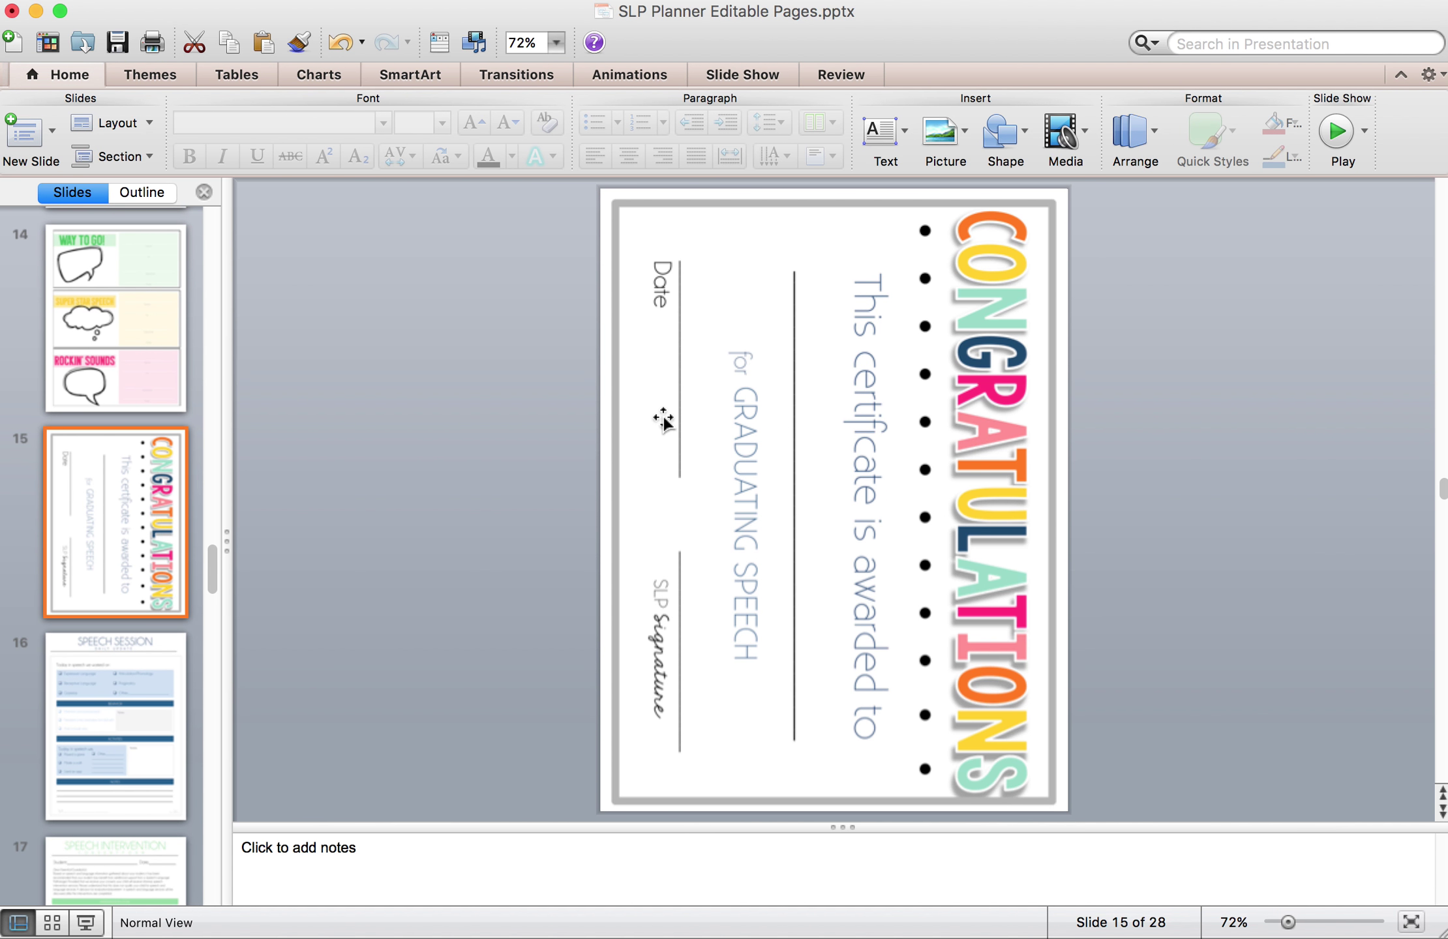
key("Down")
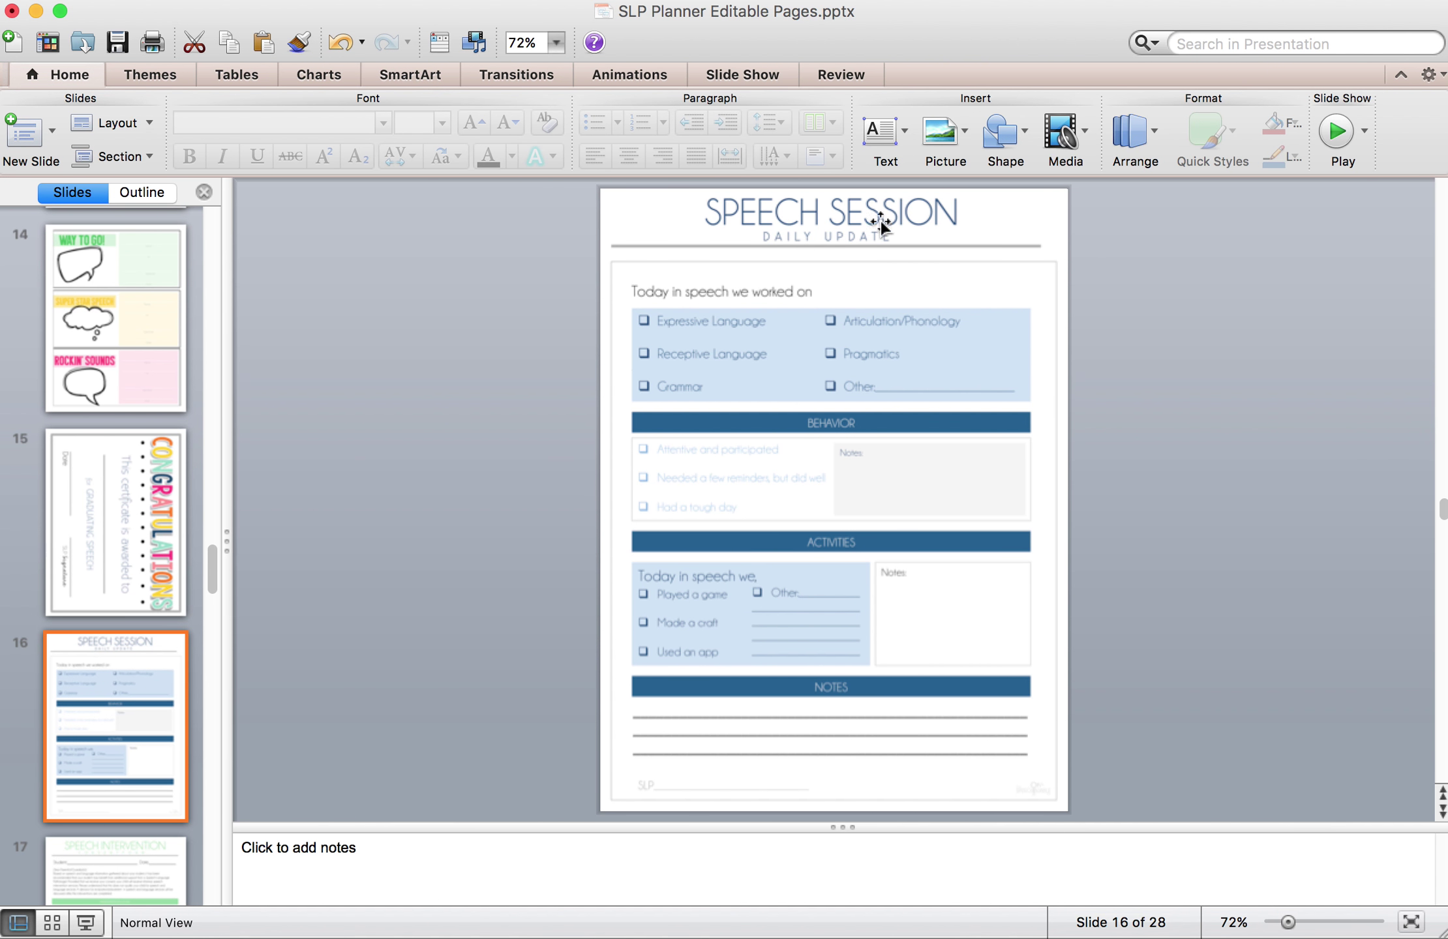
Step: Place an 'X' text box over the Expressive Language checkbox, delete it, then advance to slide 17
left_click(888, 143)
left_click(941, 188)
left_click_drag(638, 311, 660, 334)
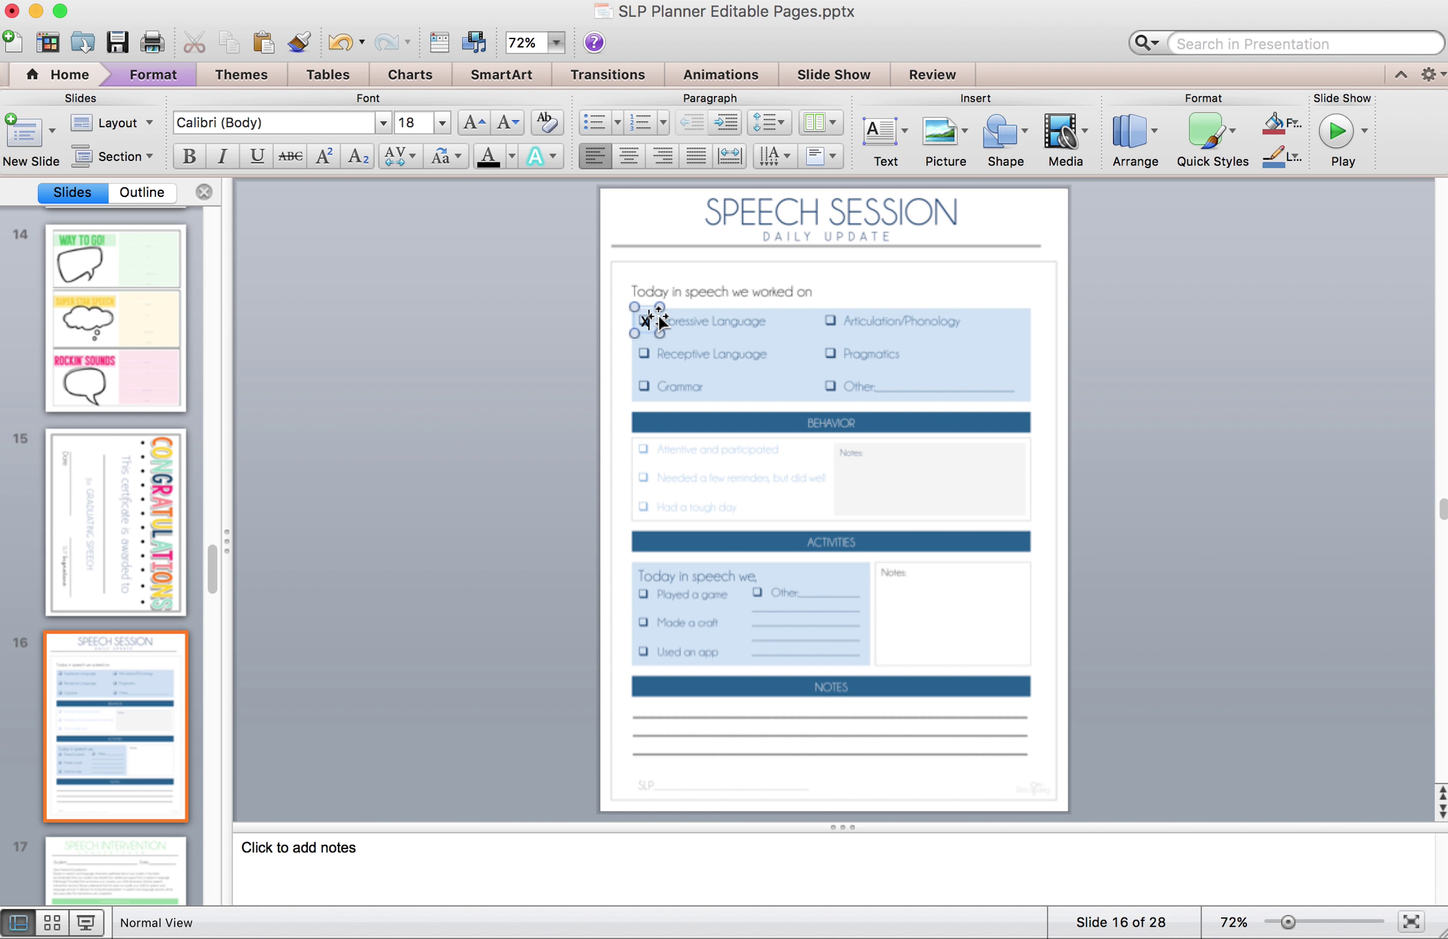
type("X")
left_click(650, 308)
key("BackSpace")
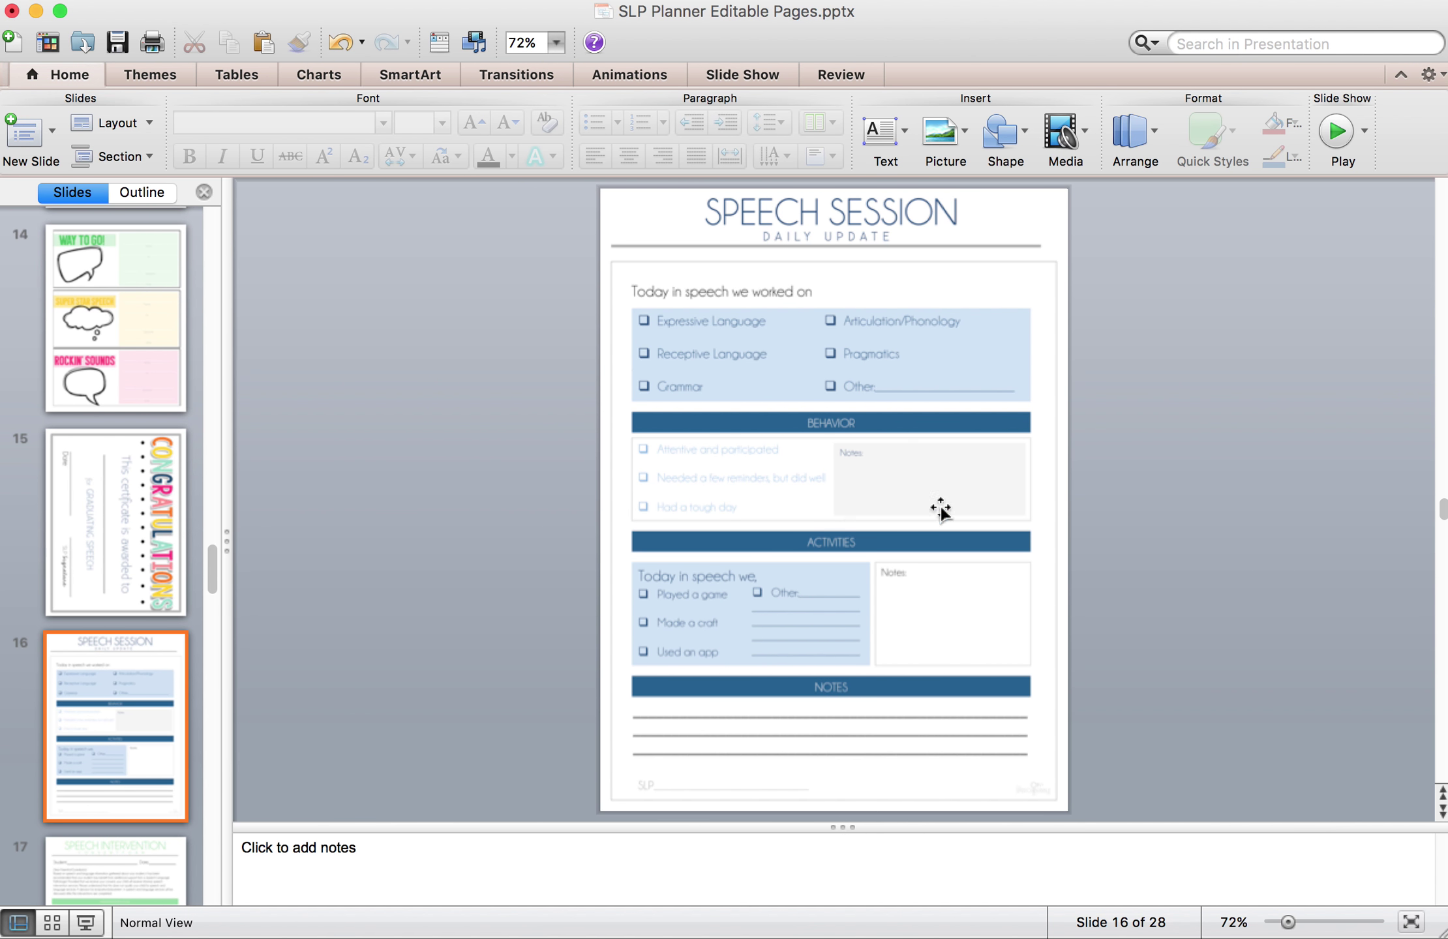
key("Down")
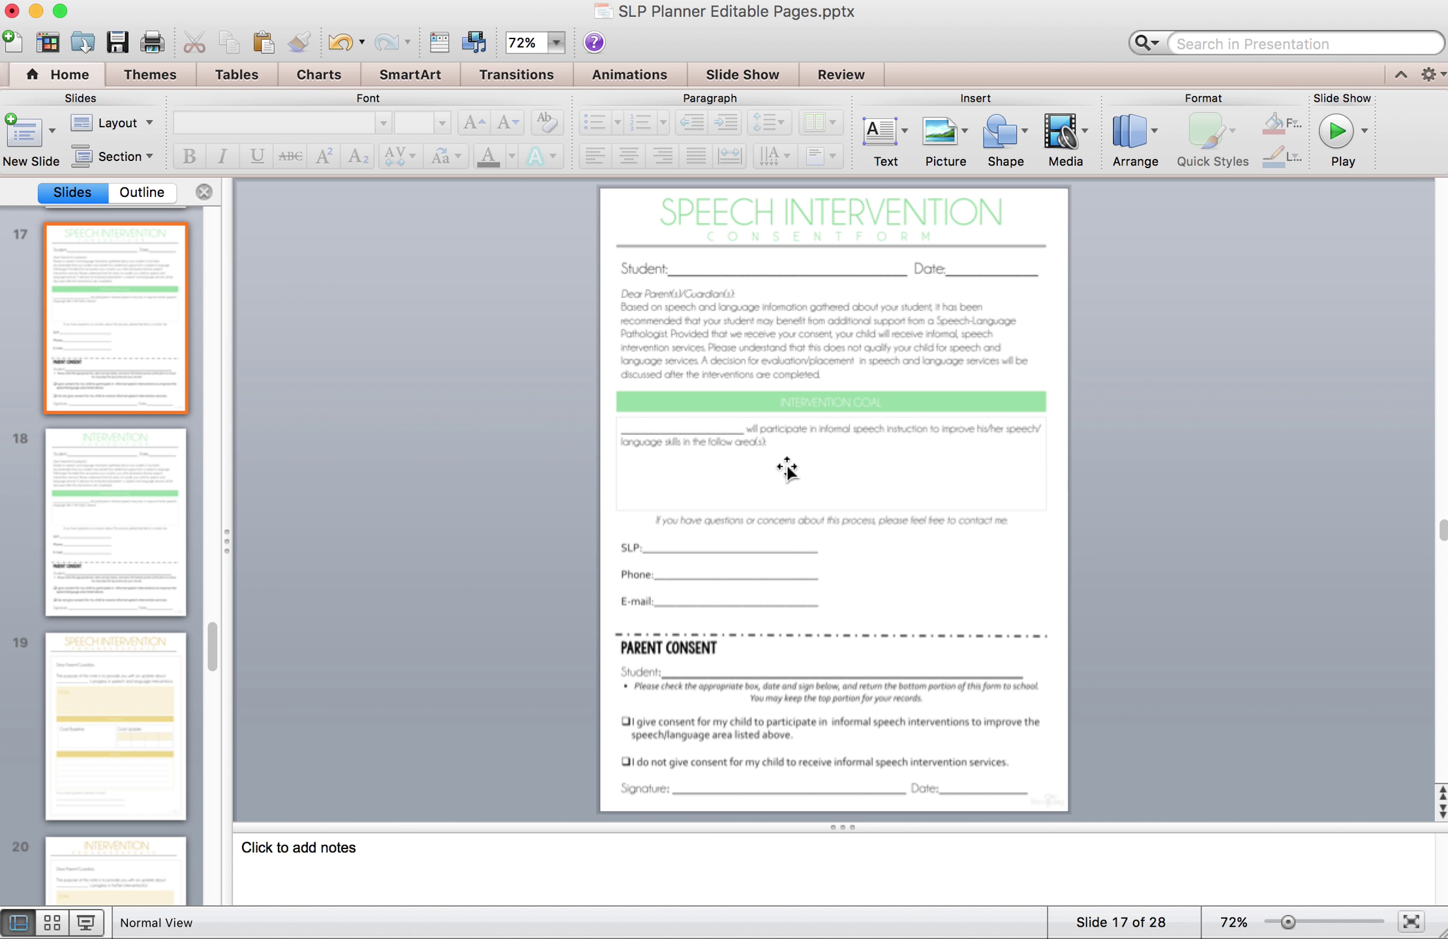
Step: Draw a text box in the Intervention Goal area and type 'type in their goal'
left_click(884, 137)
left_click(962, 178)
left_click_drag(626, 453, 1034, 504)
type("typein")
key("BackSpace")
key("BackSpace")
key("BackSpace")
type("in ther")
key("BackSpace")
type("ir goa;")
key("BackSpace")
type("l")
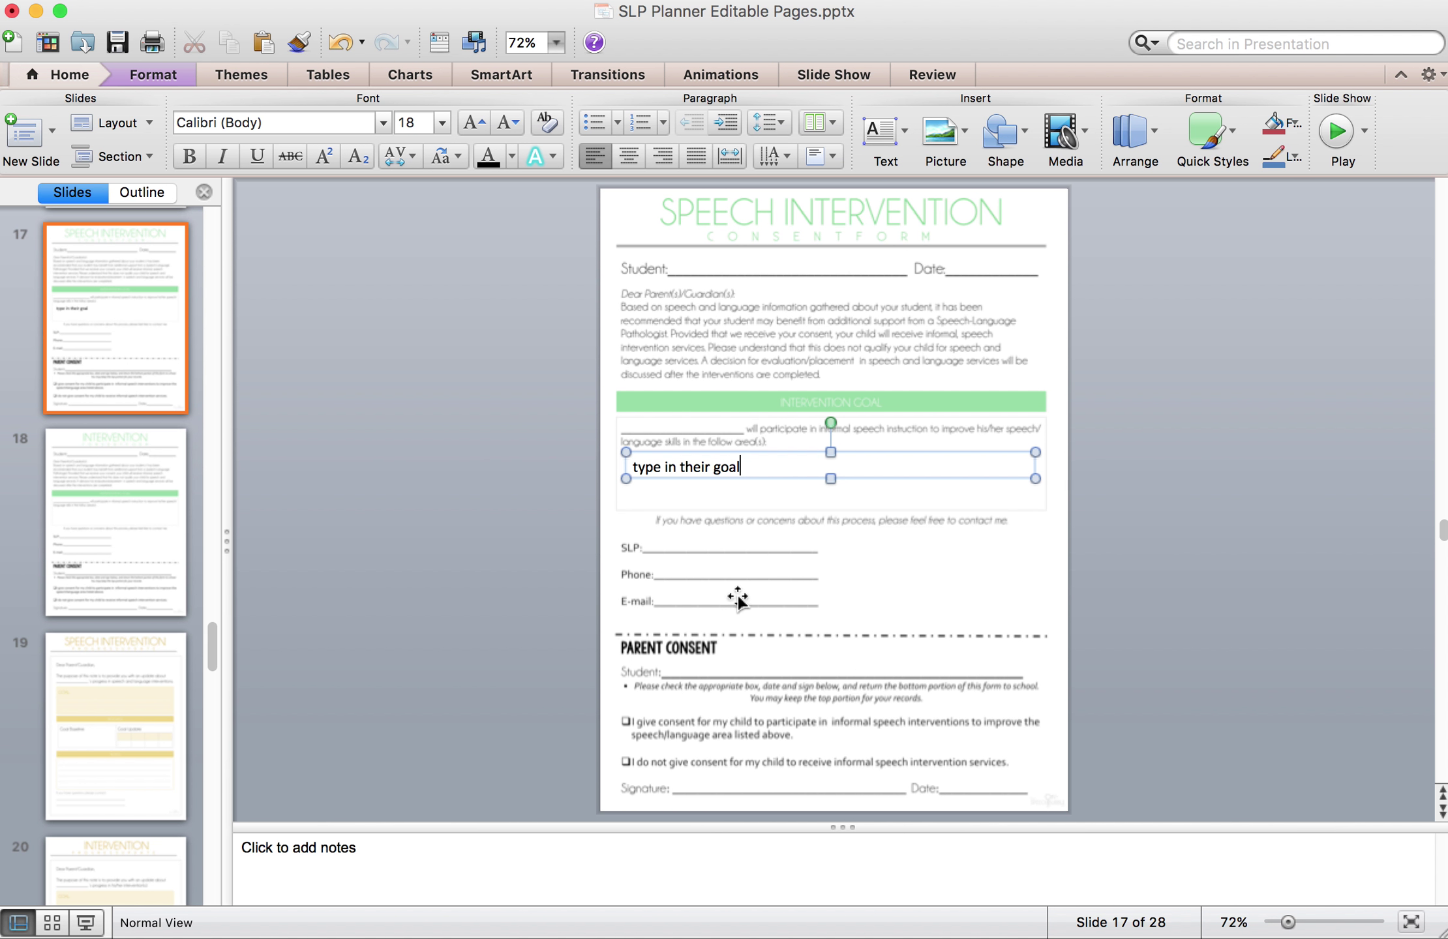
Step: Select slide 19, then page down to slide 20, the Intervention Progress Update letter
left_click(145, 709)
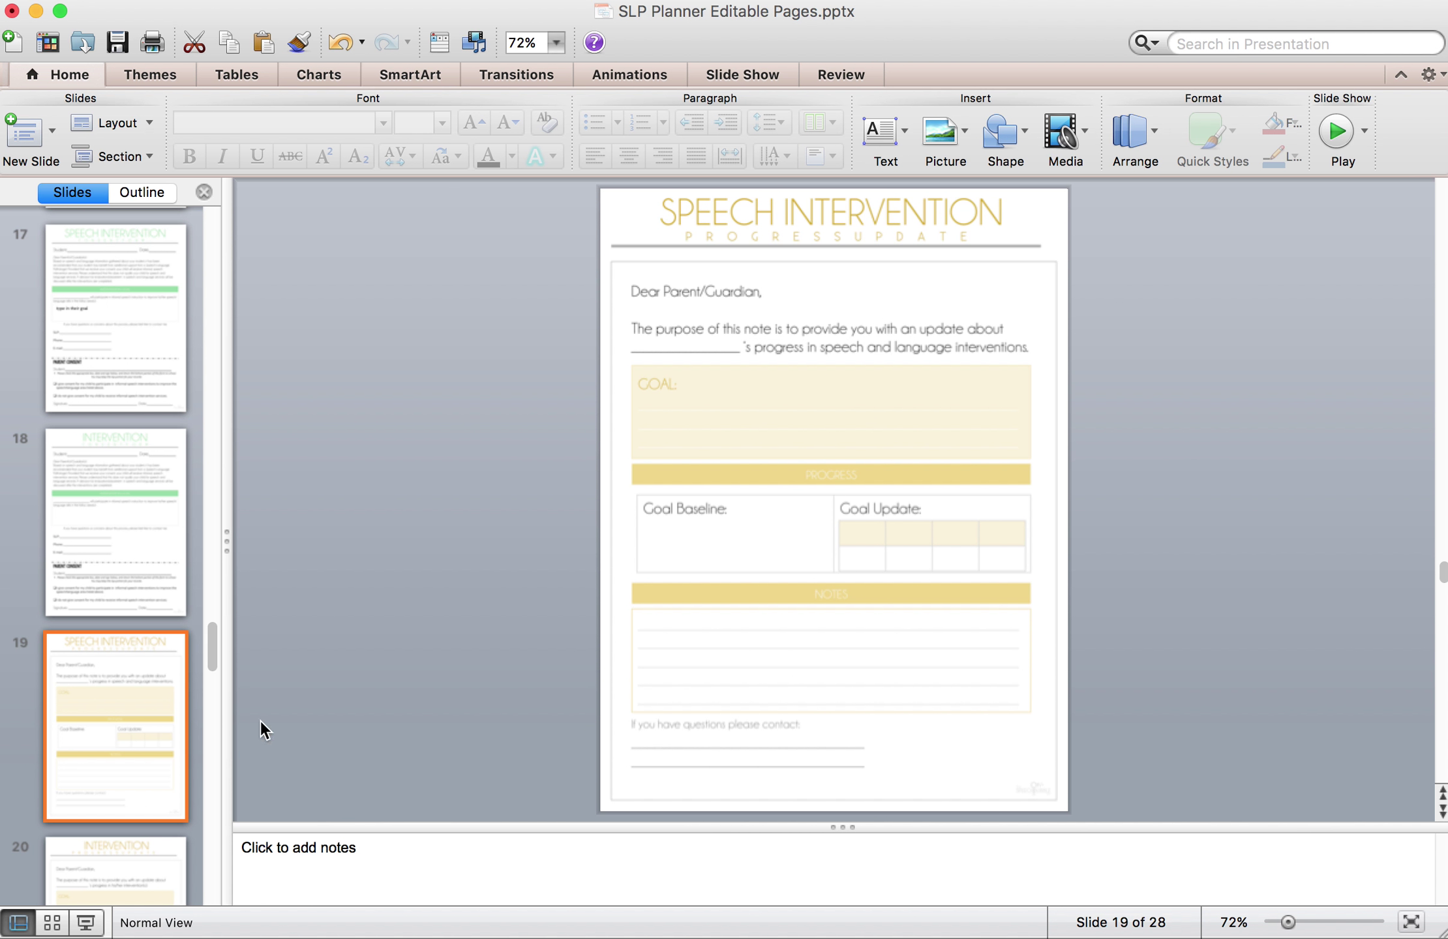
key("Page_Down")
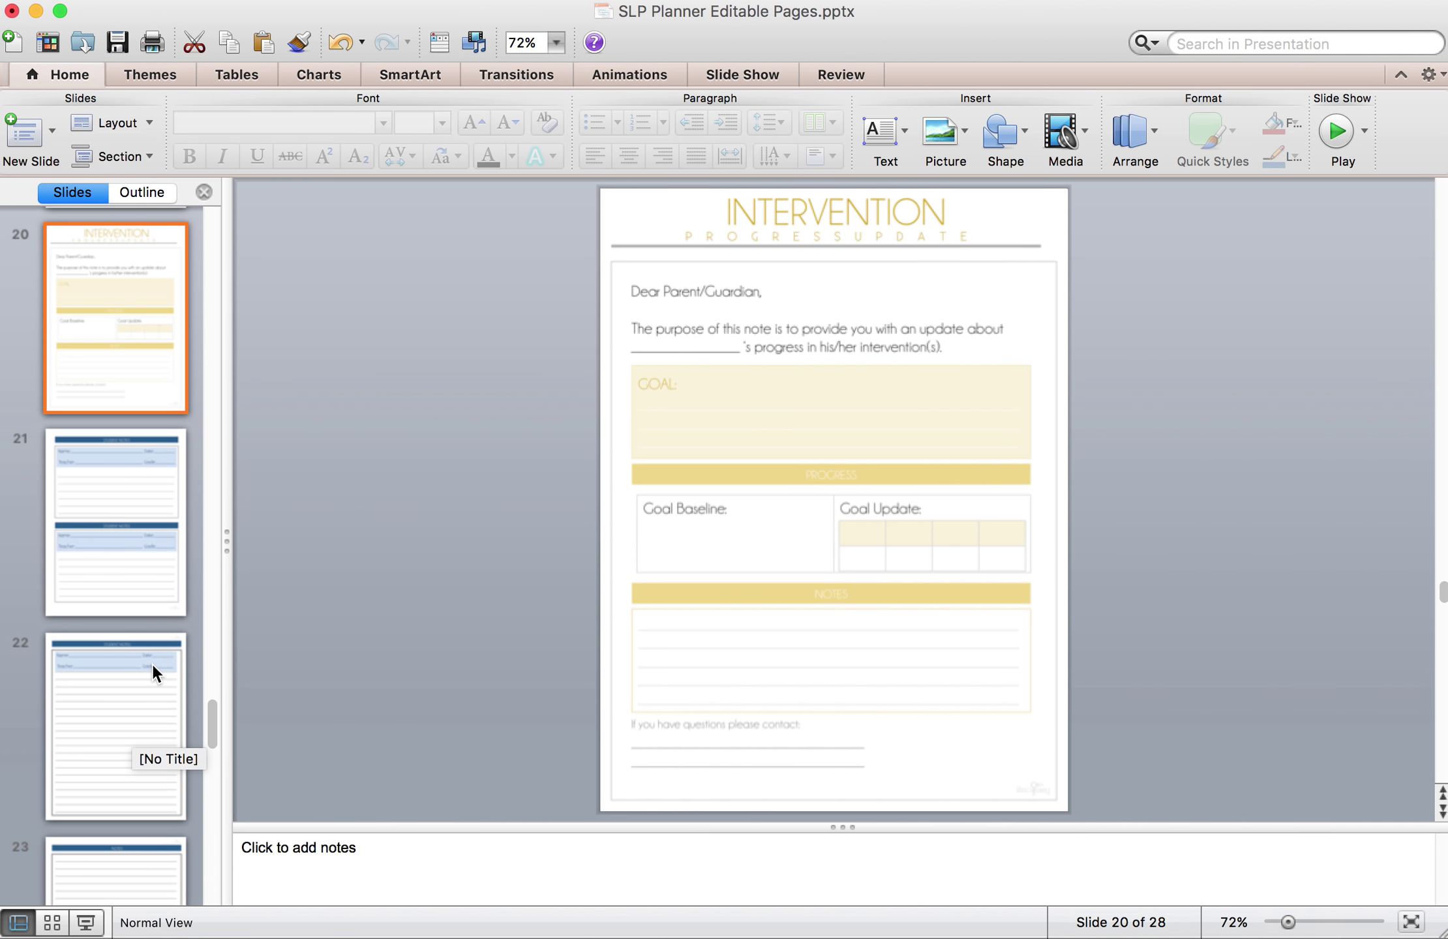
Step: Page ahead from slide 21 to slide 24, the Speech Therapy Data and Notes sheet
key("Page_Down")
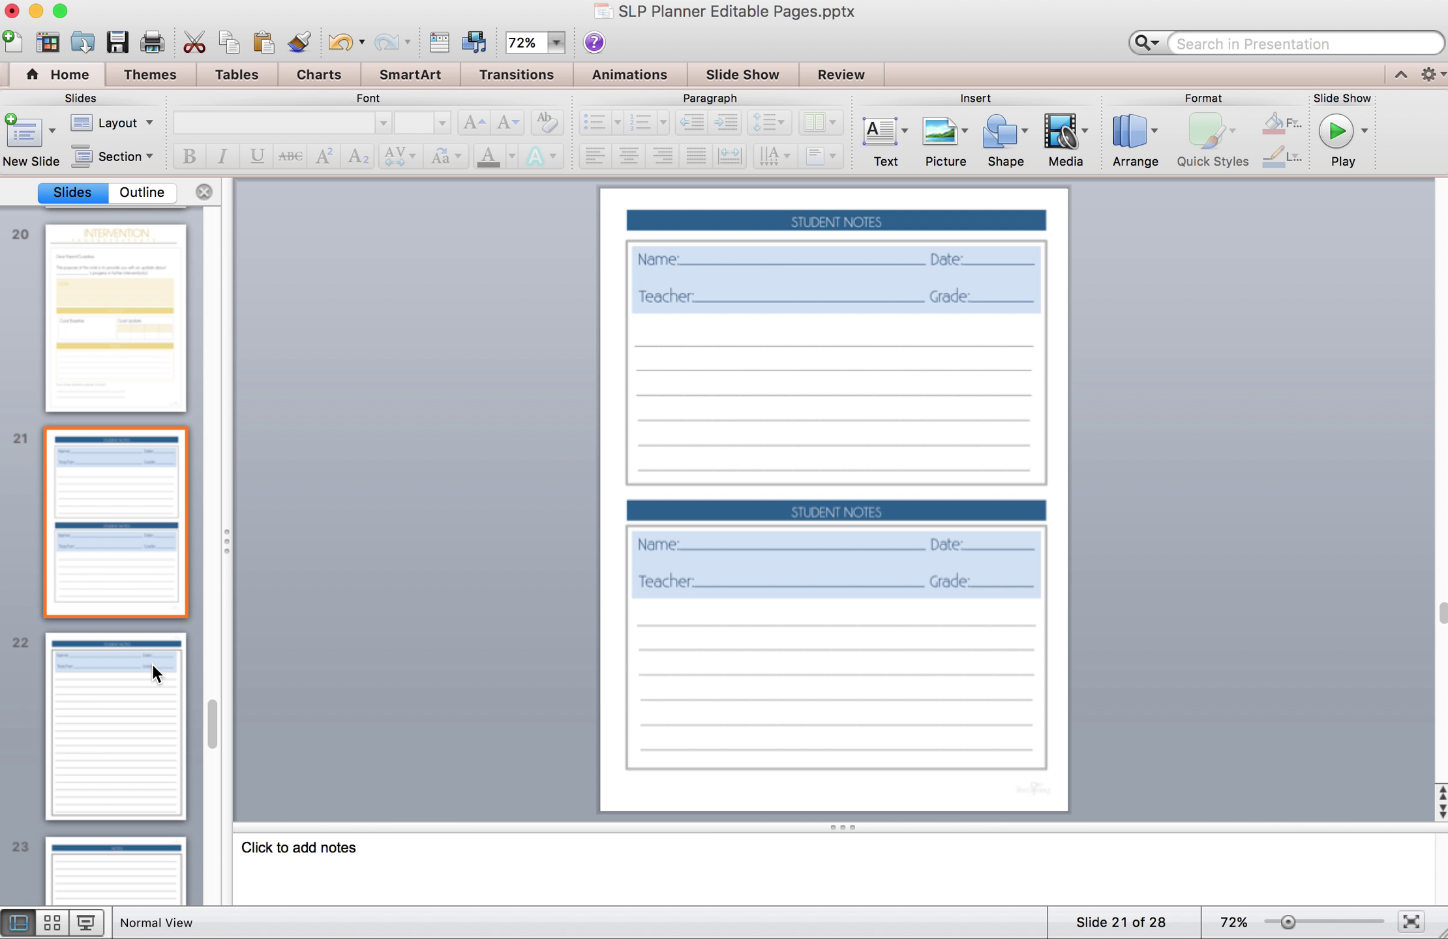
key("Down")
key("Down")
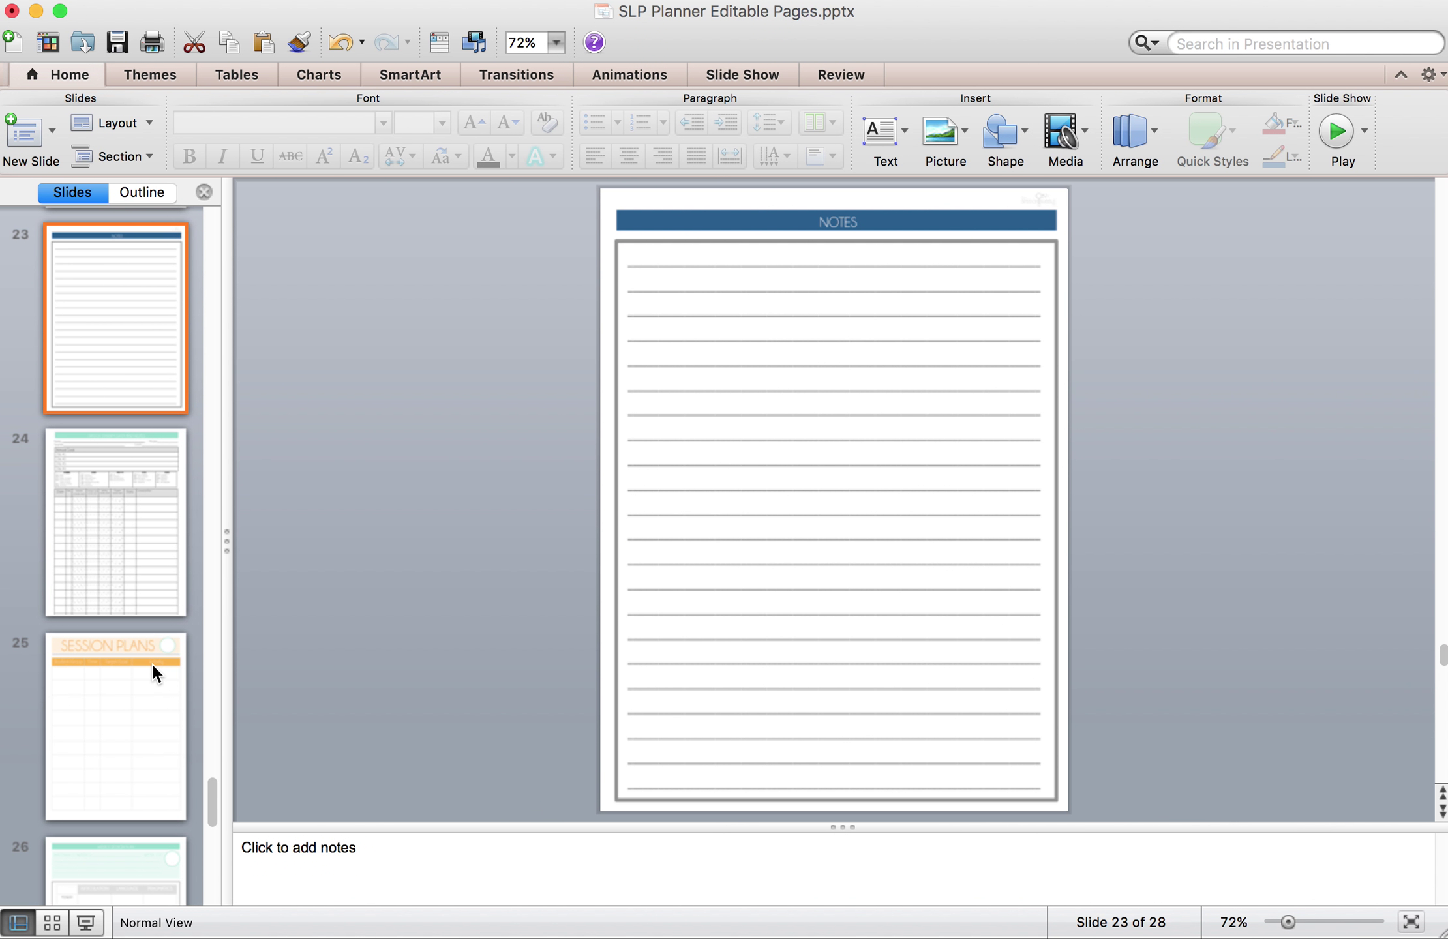
key("Down")
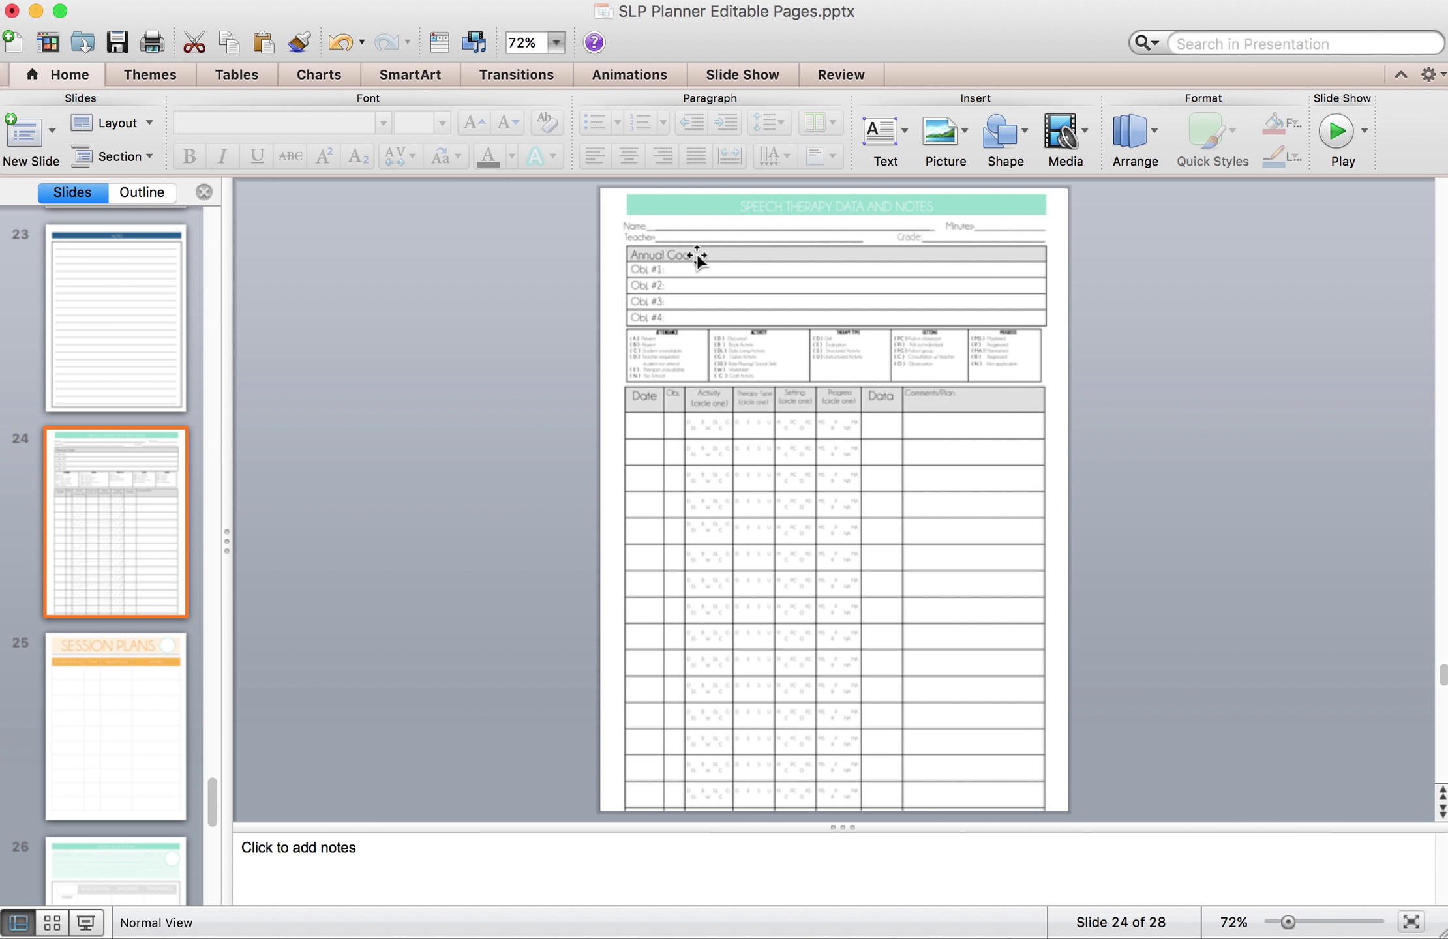
Step: Zoom slide 24 to 205% and scroll up to read the Annual Goal and objective rows
left_click(1329, 925)
scroll(815, 658, "up", 5)
scroll(814, 657, "up", 5)
scroll(815, 659, "up", 3)
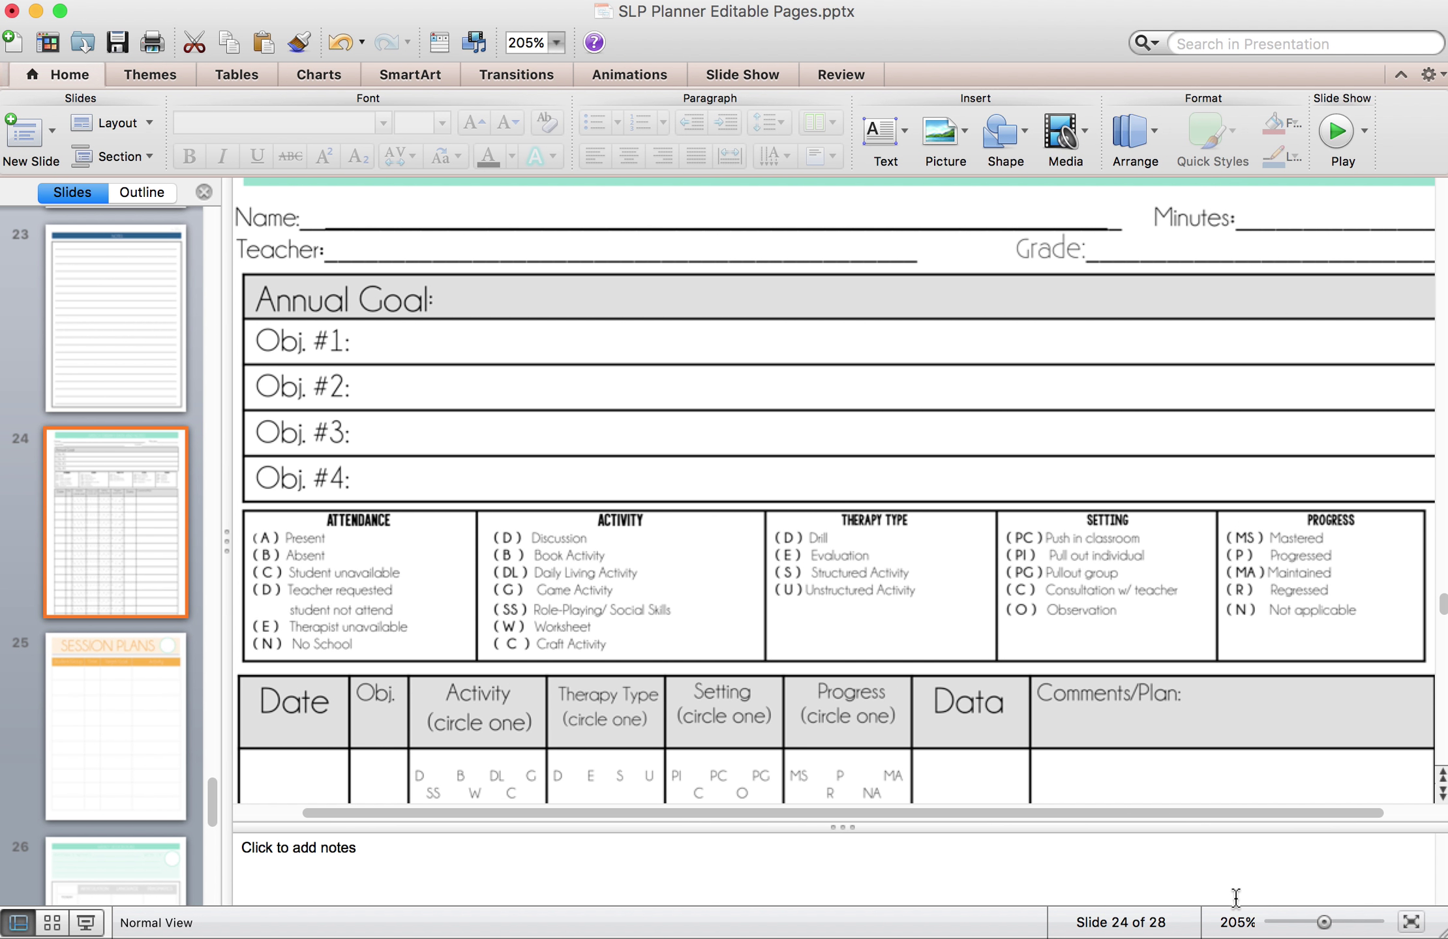
Step: Set slide 24's zoom to 143% and scroll up to the Annual Goal section
left_click(1282, 926)
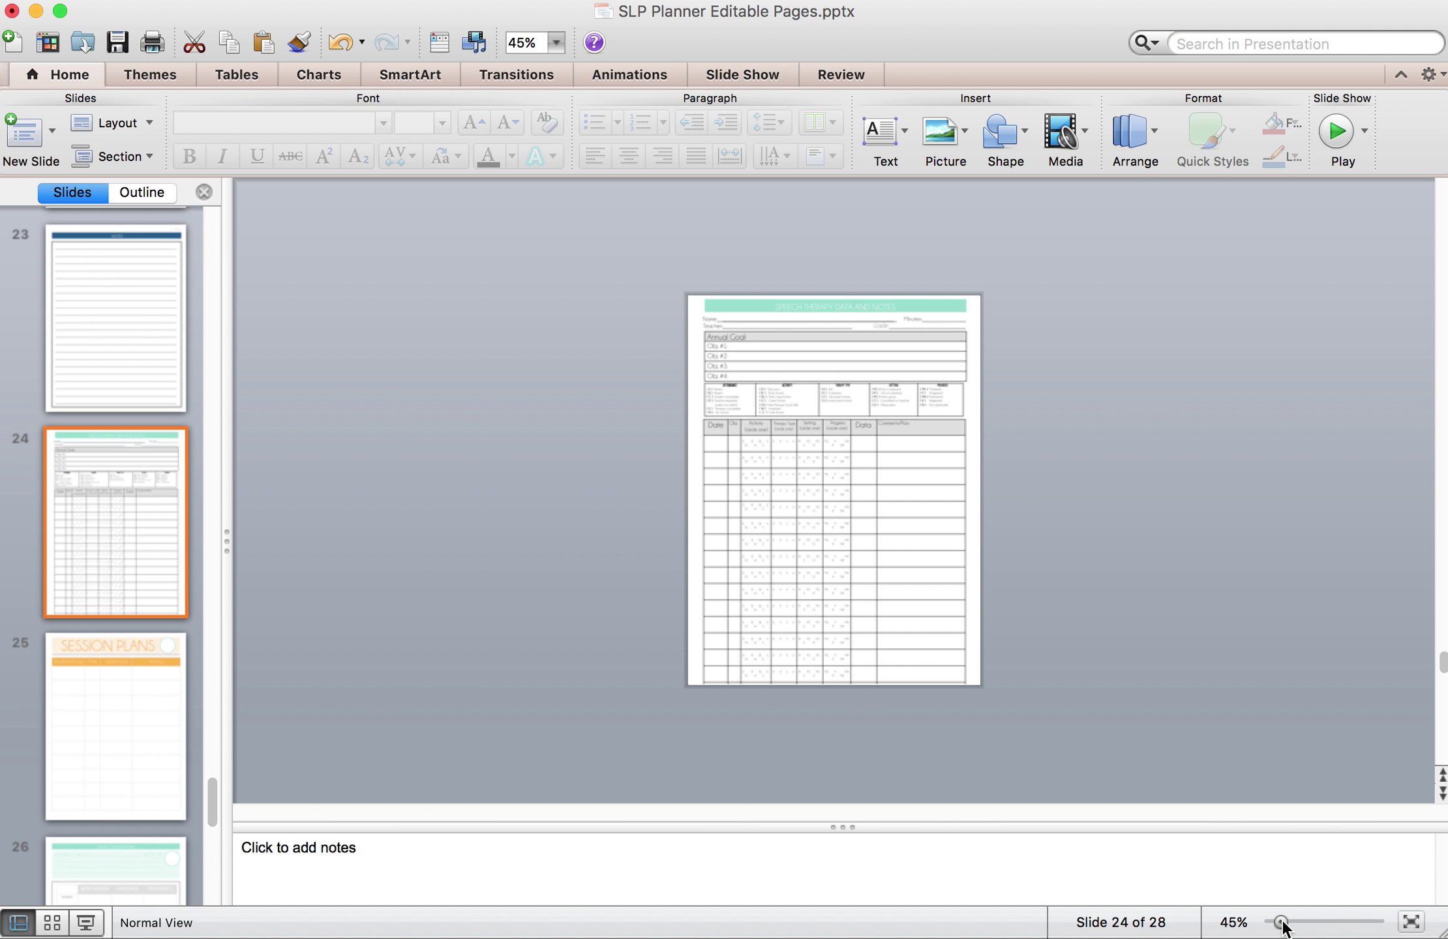
left_click_drag(1281, 926, 1308, 927)
scroll(693, 643, "up", 5)
scroll(694, 643, "up", 2)
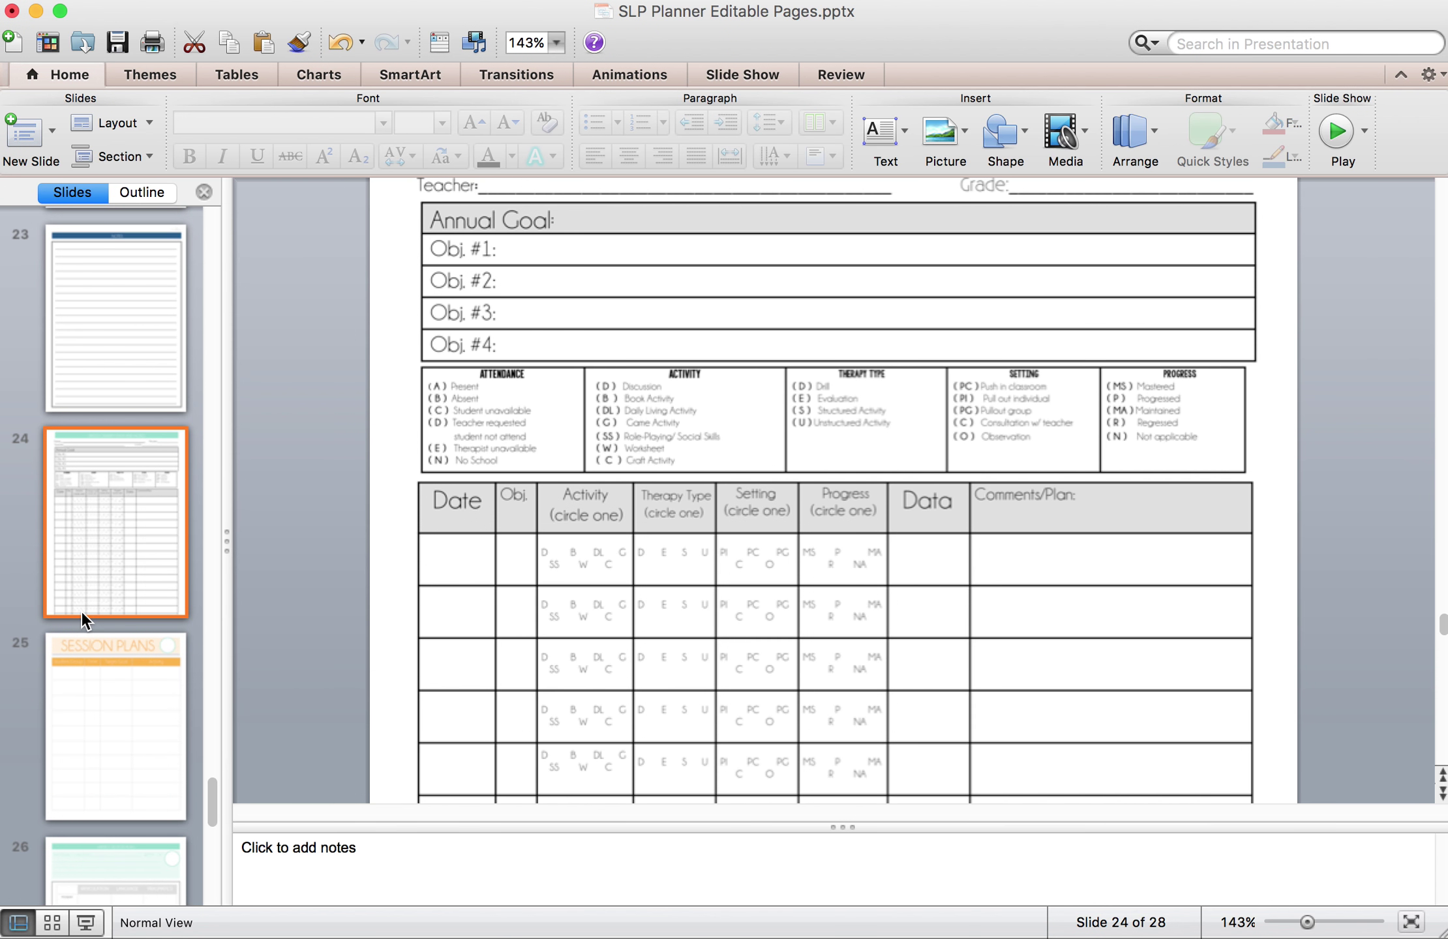
Step: Advance to slide 25 and show the top of its Session Plans table
key("Down")
scroll(781, 649, "up", 1)
scroll(781, 649, "up", 1)
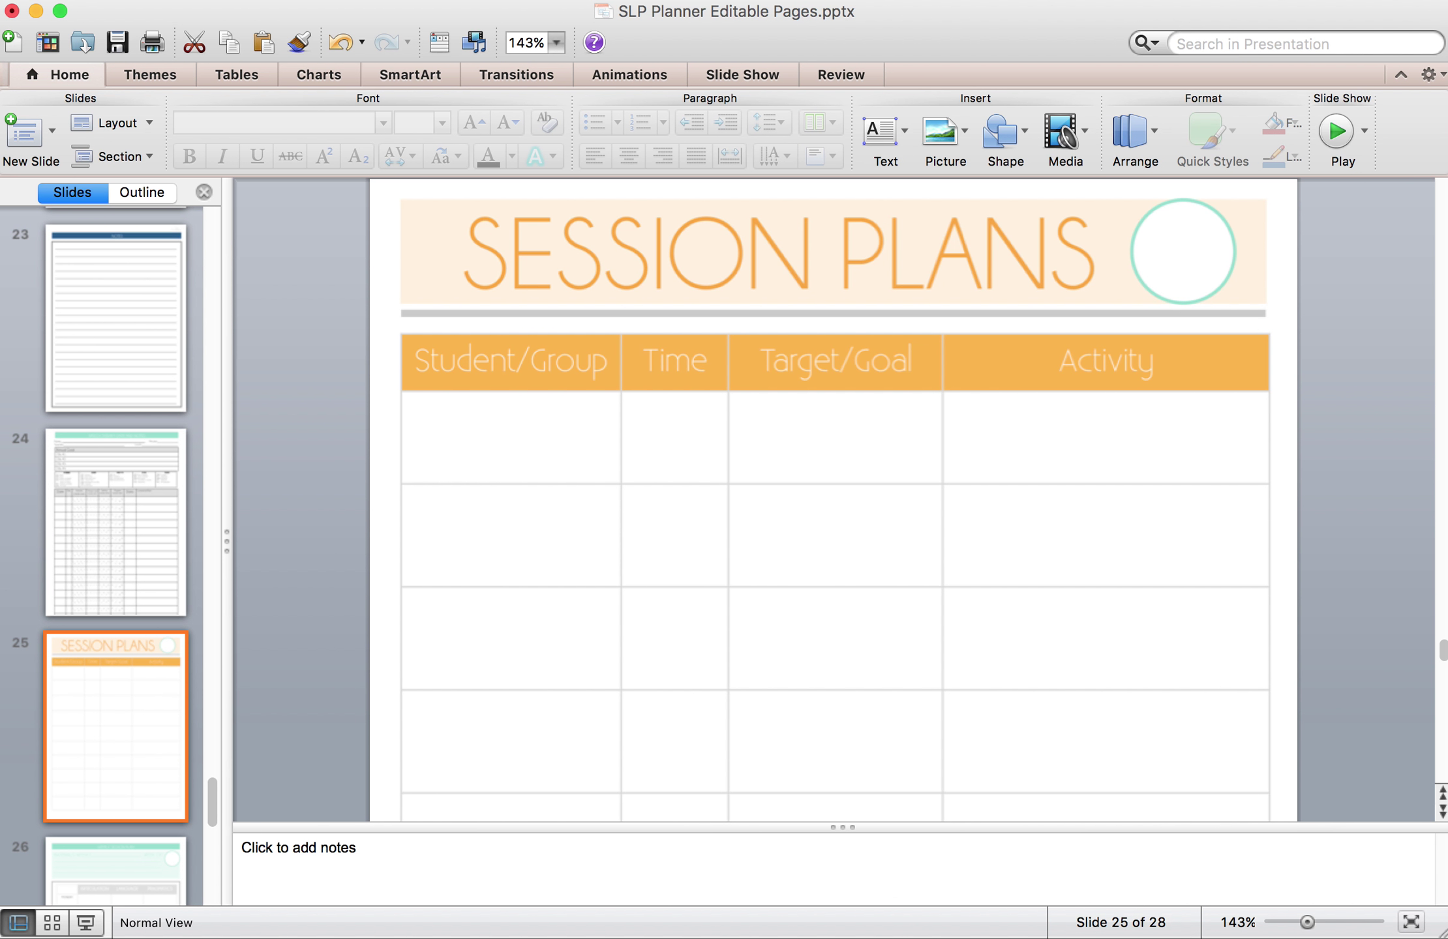
Step: Step through slides 26 and 28, landing on slide 27's Weekly Theme Session Plan
key("Down")
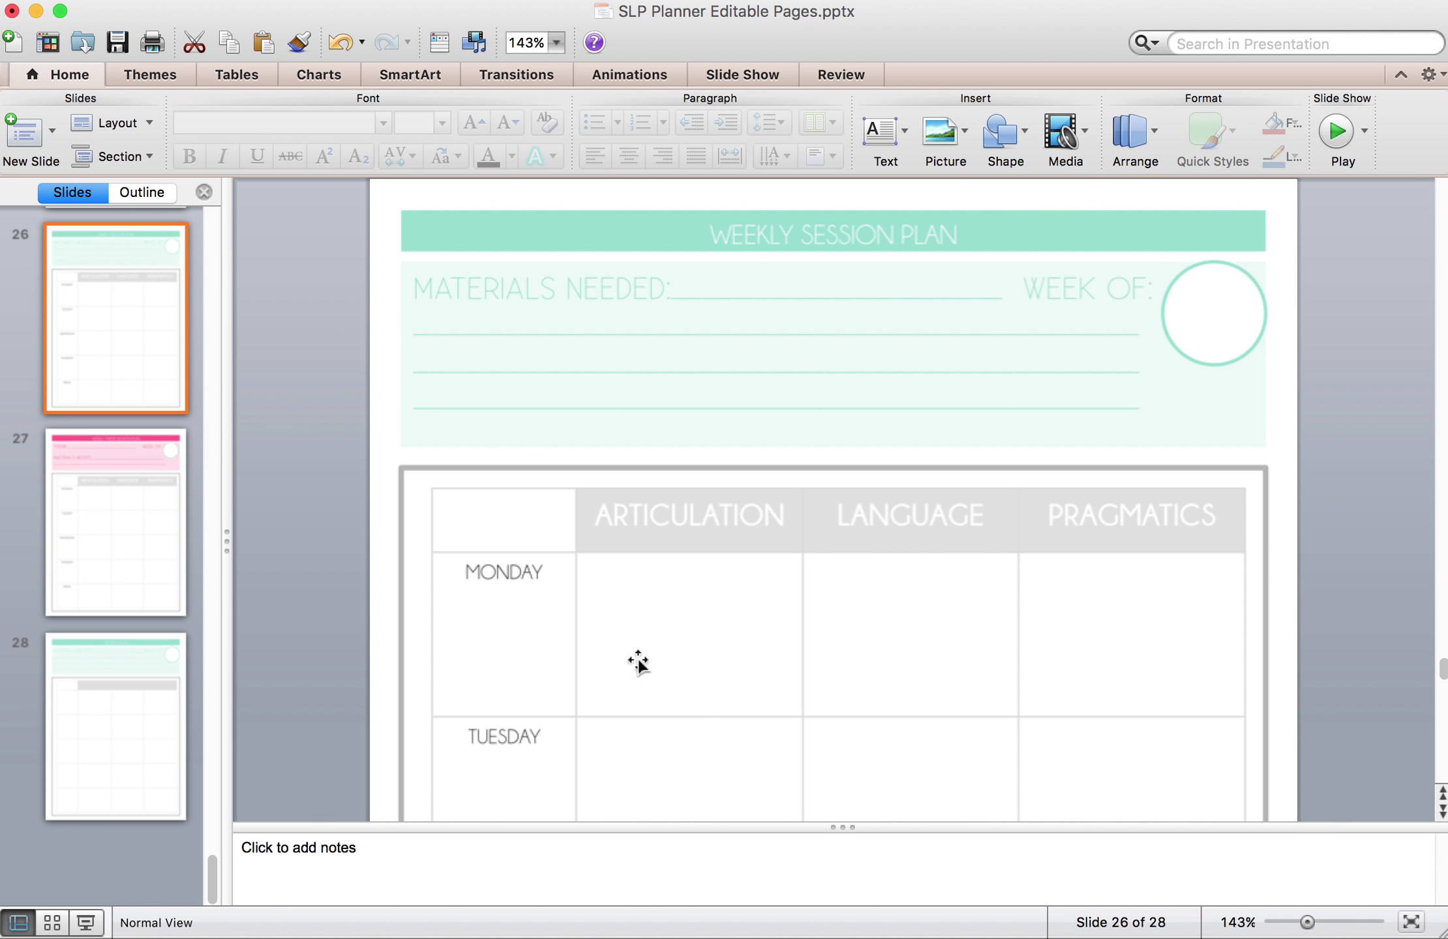
key("Down")
key("Down")
key("Up")
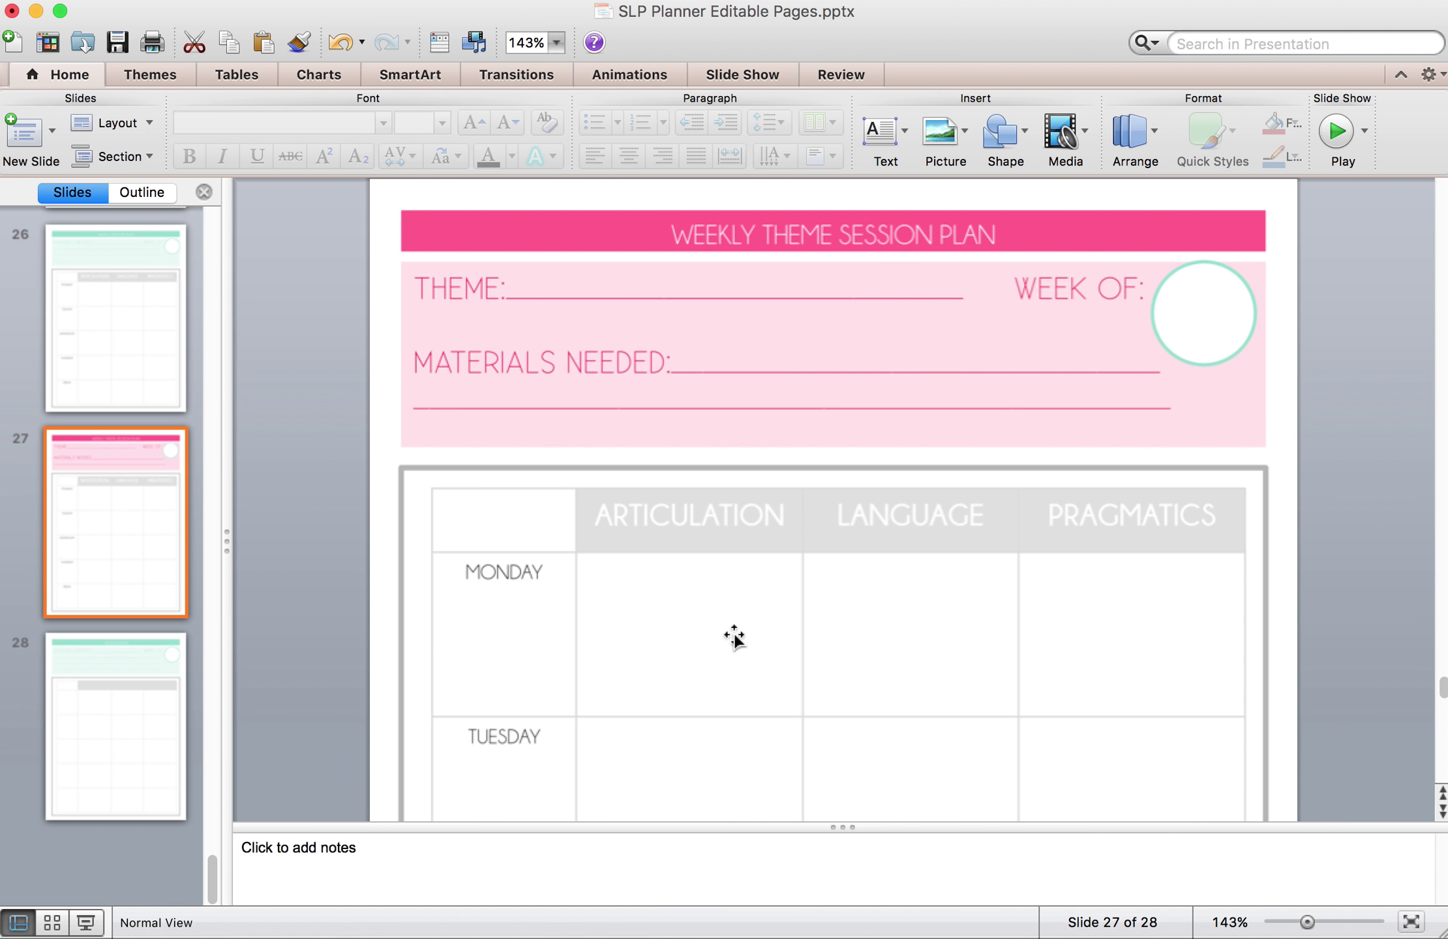
Step: Select slide 28 in the thumbnail pane and scroll up to its Session Plan title
scroll(735, 638, "down", 5)
scroll(735, 638, "down", 3)
left_click(77, 727)
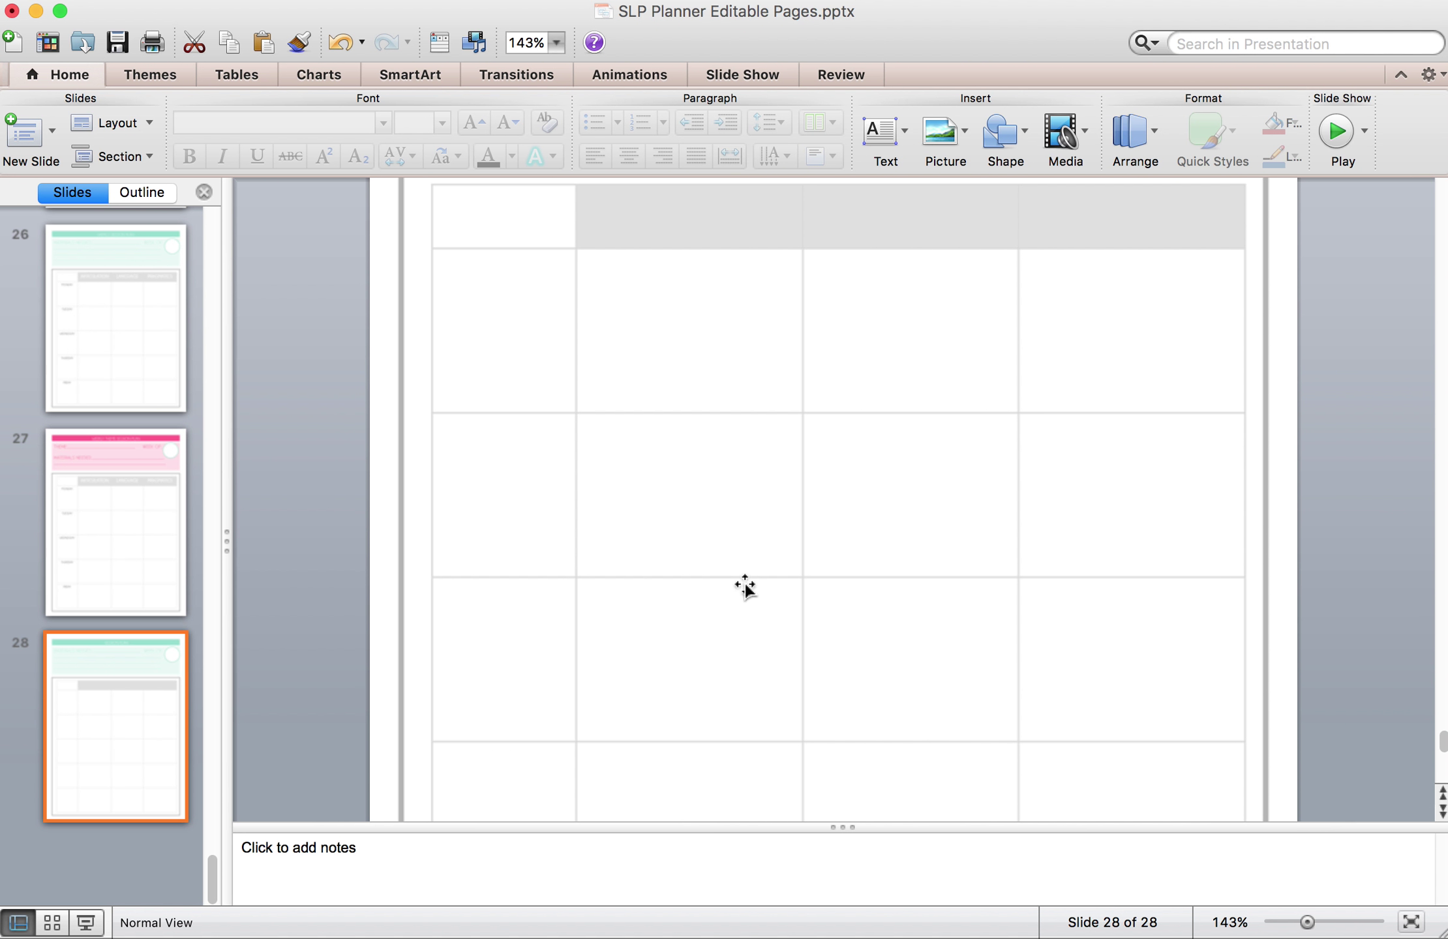
scroll(745, 587, "up", 5)
scroll(745, 587, "up", 3)
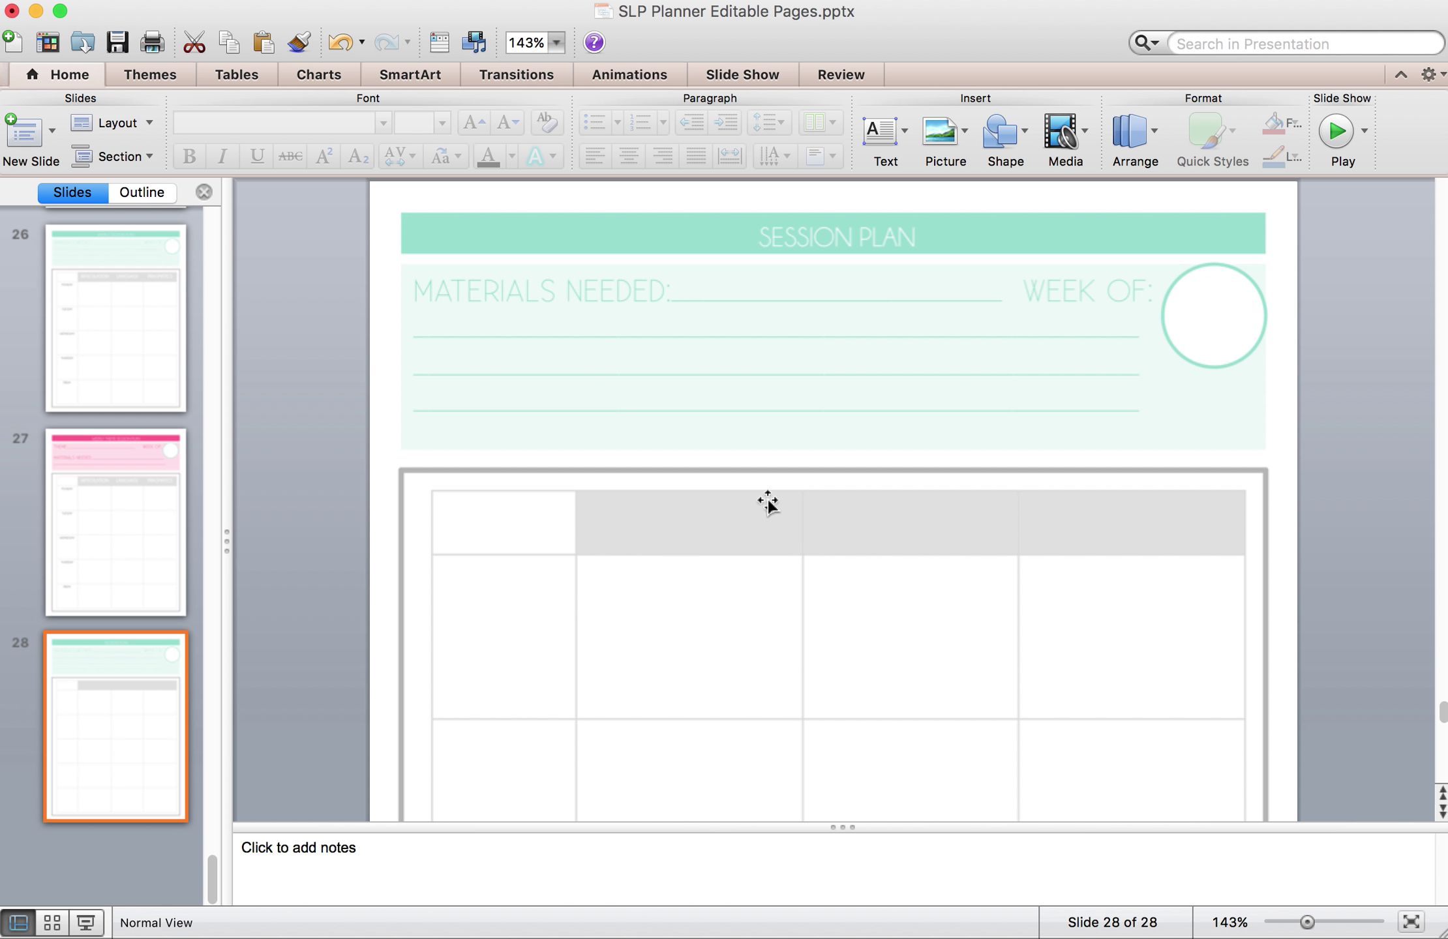
left_click(899, 140)
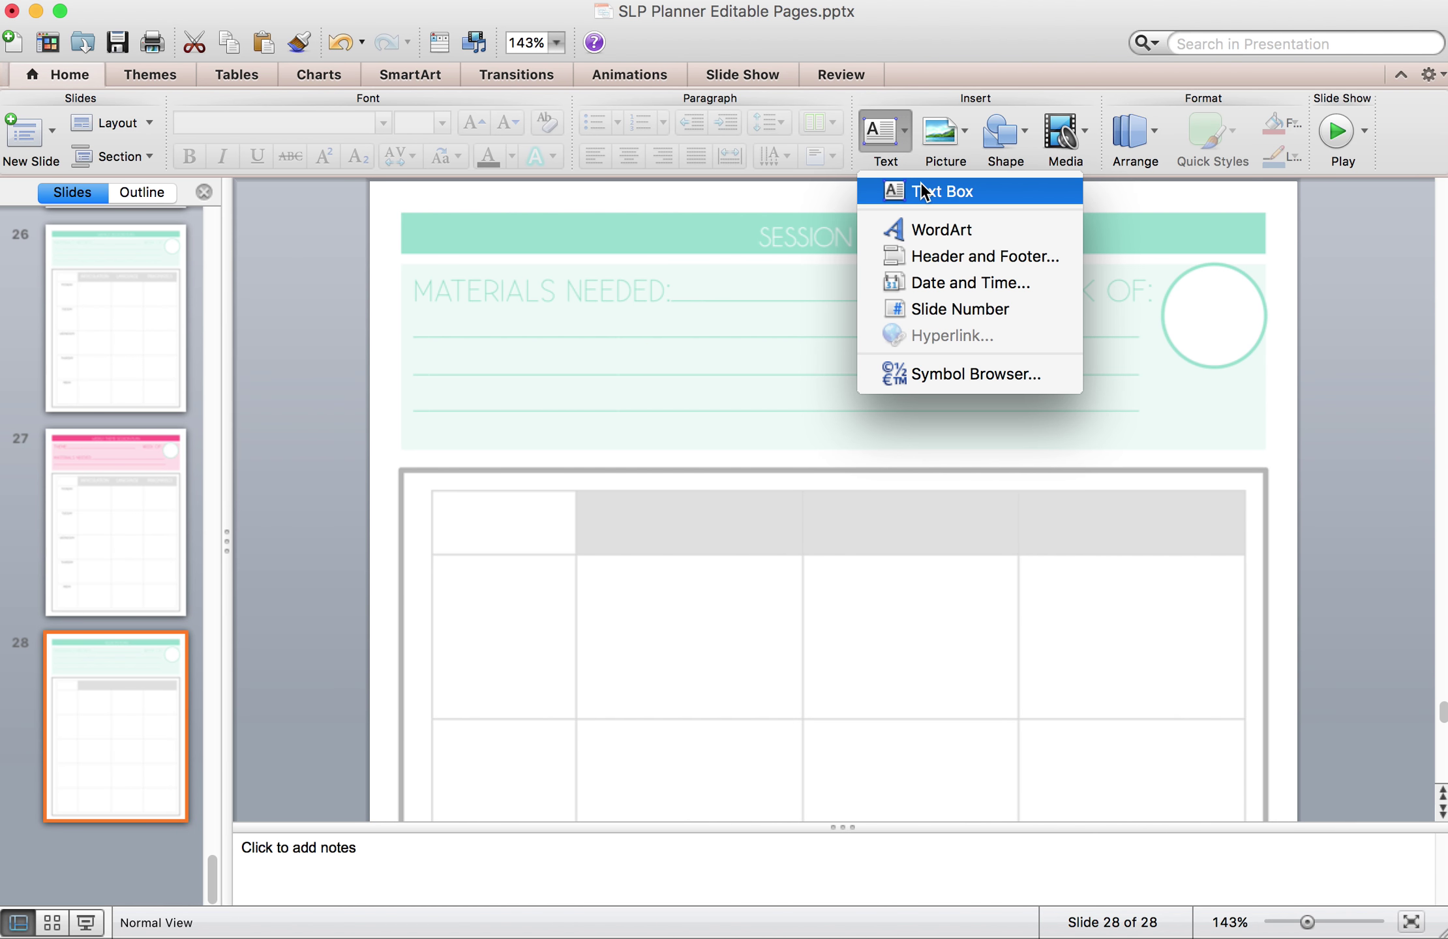
left_click(868, 191)
left_click_drag(437, 588, 584, 650)
type("type what")
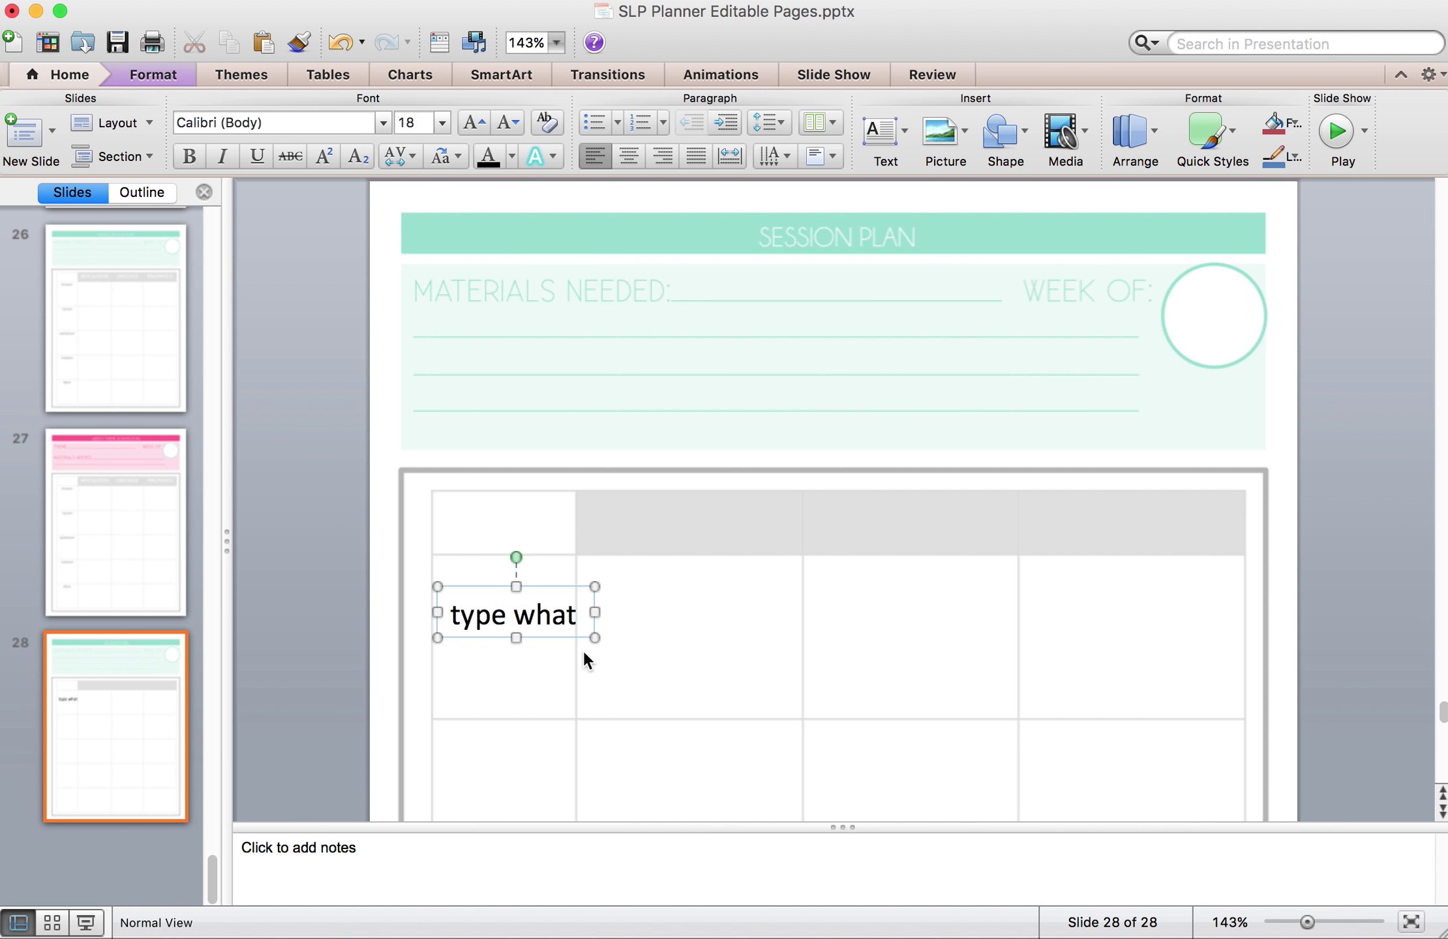
type(" yu")
key("BackSpace")
type("ou want")
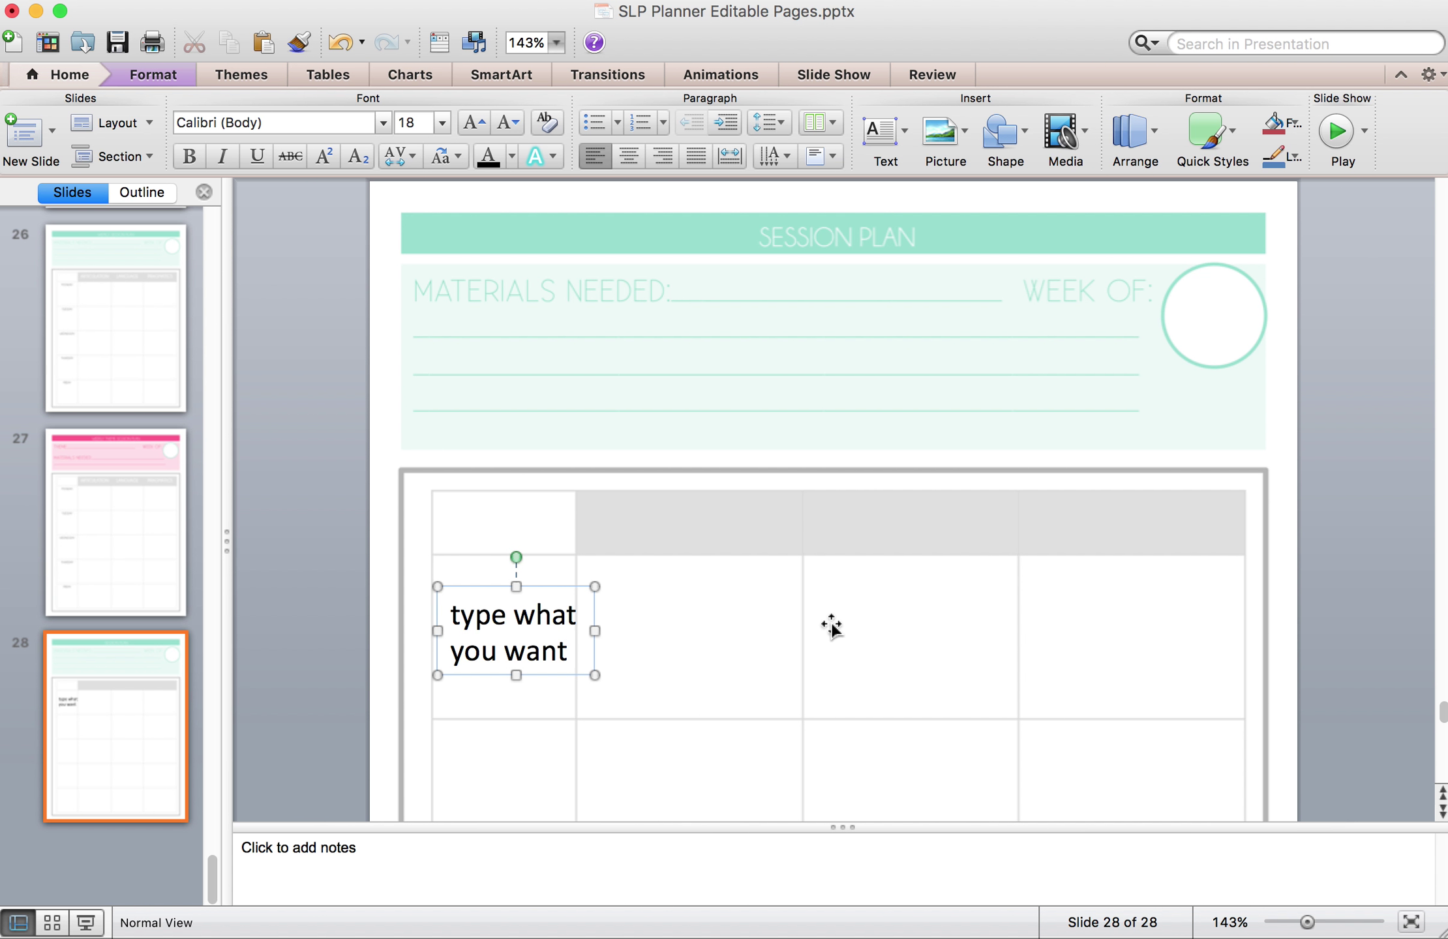
left_click(501, 587)
key("Delete")
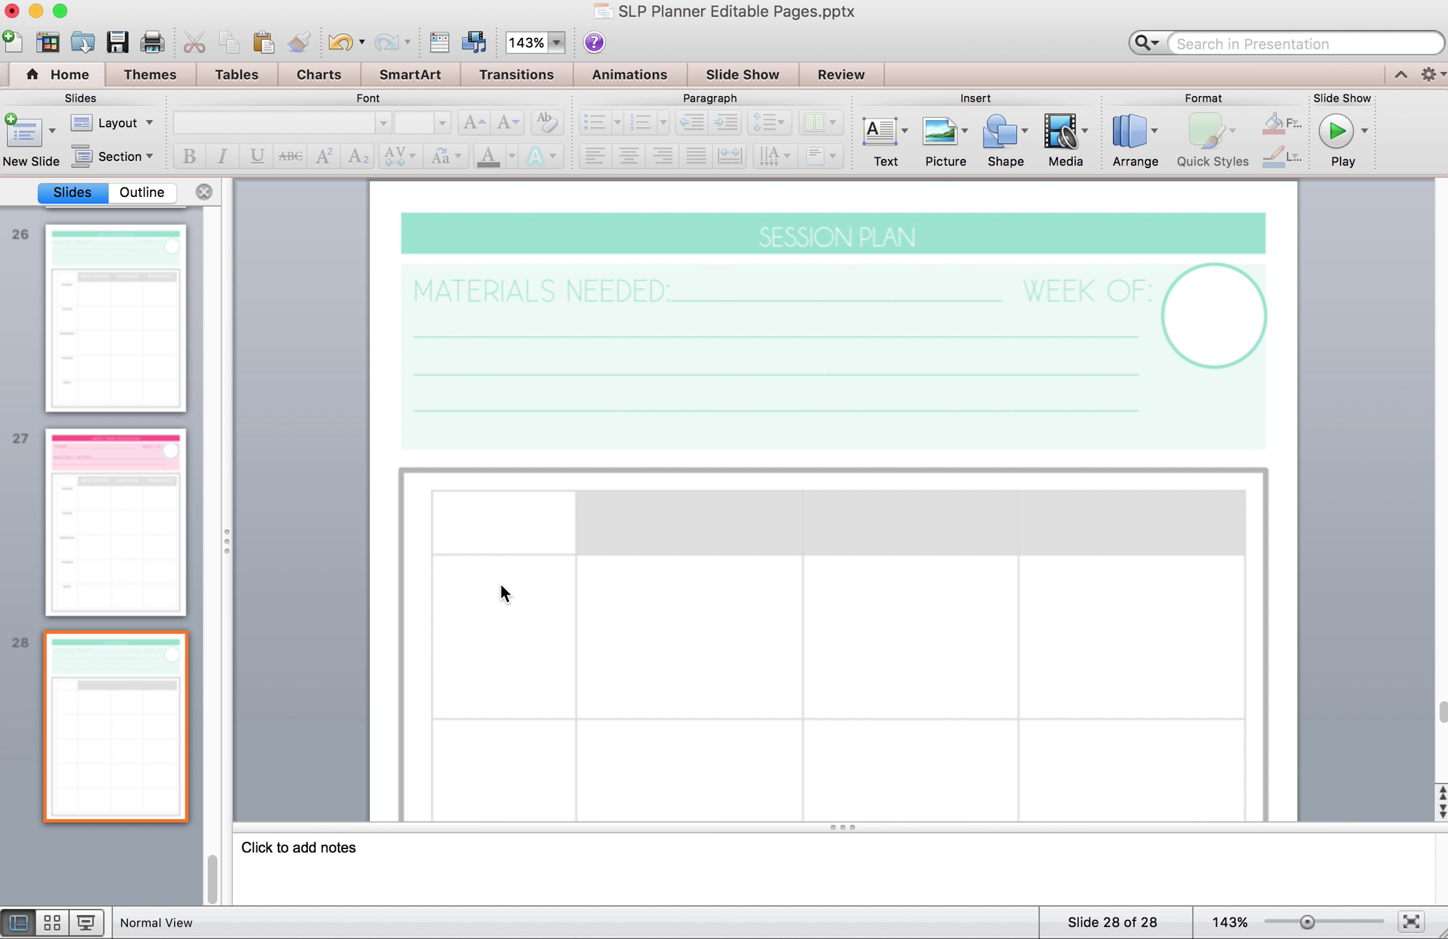